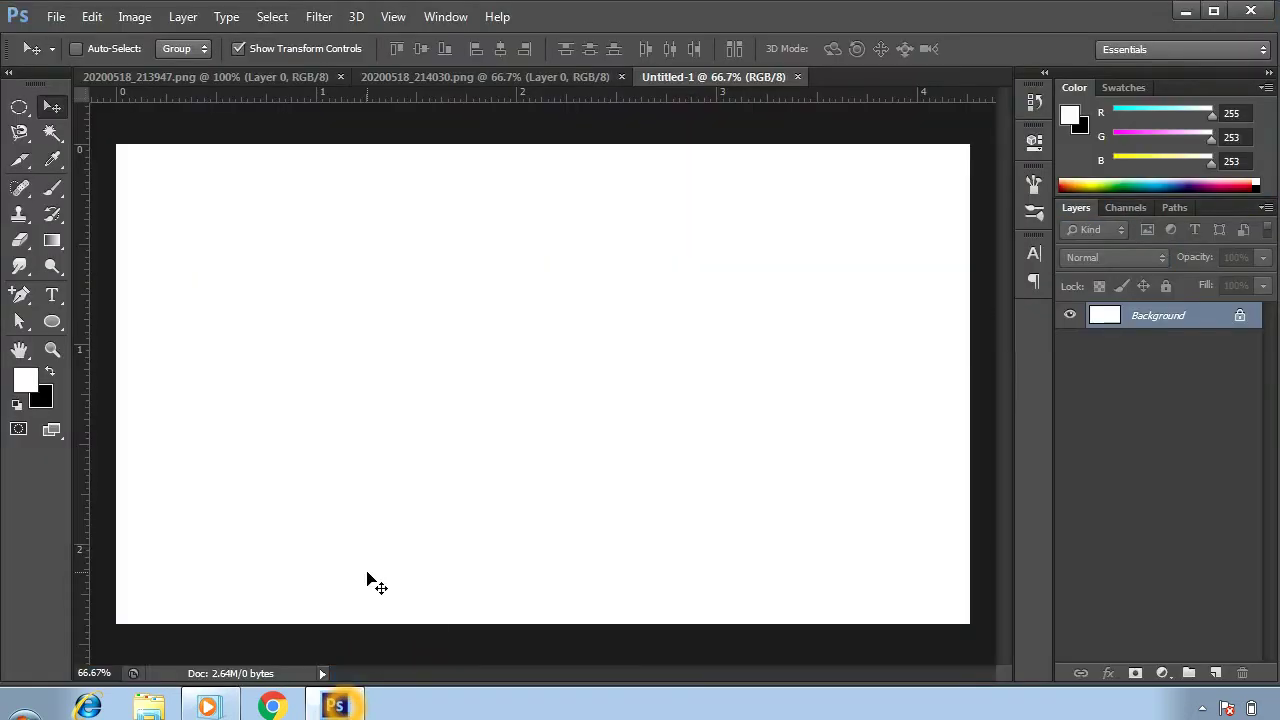
Draw an elliptical circle selection about 4.1 inches across around the smiling woman in the sunflower photo.
click(269, 79)
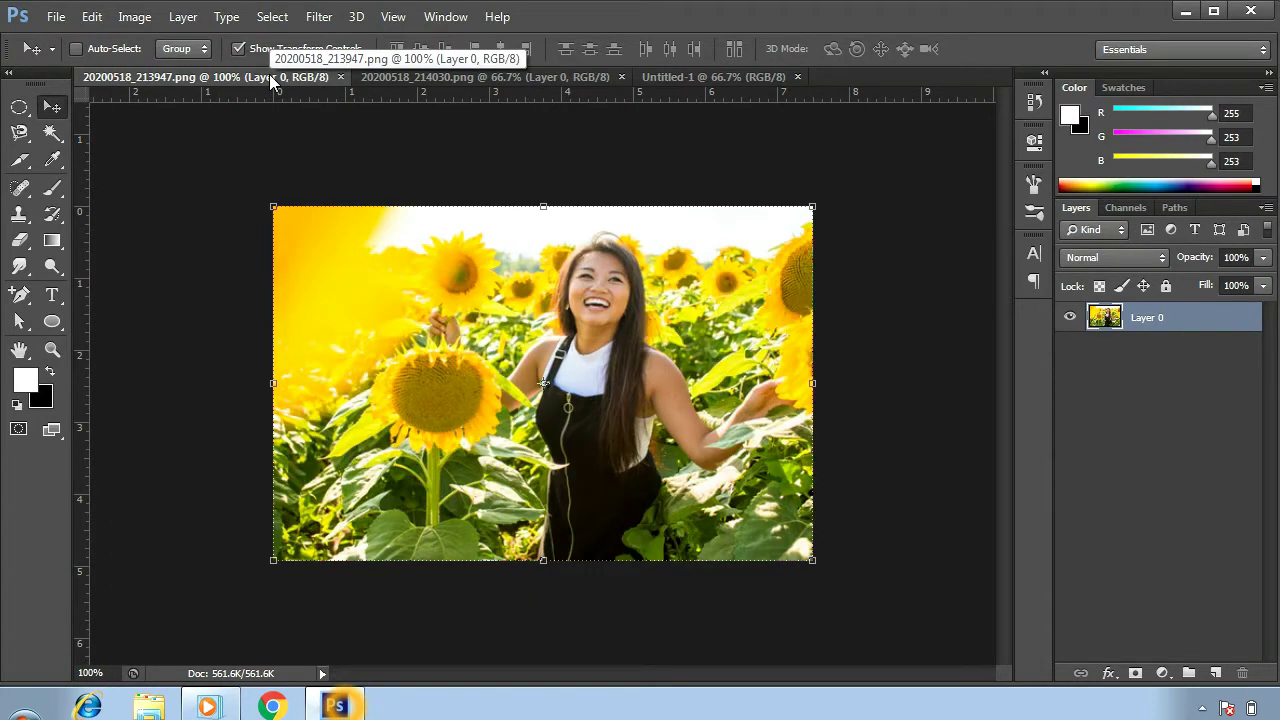
right_click(27, 110)
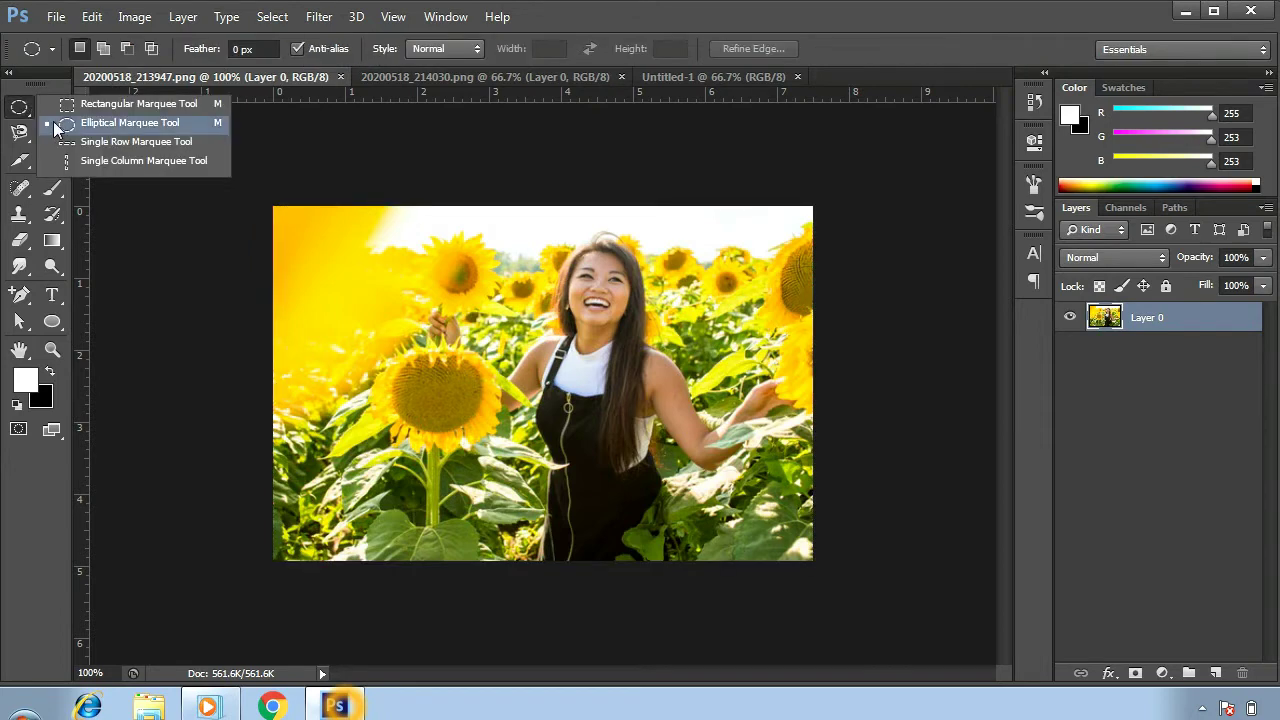
click(127, 123)
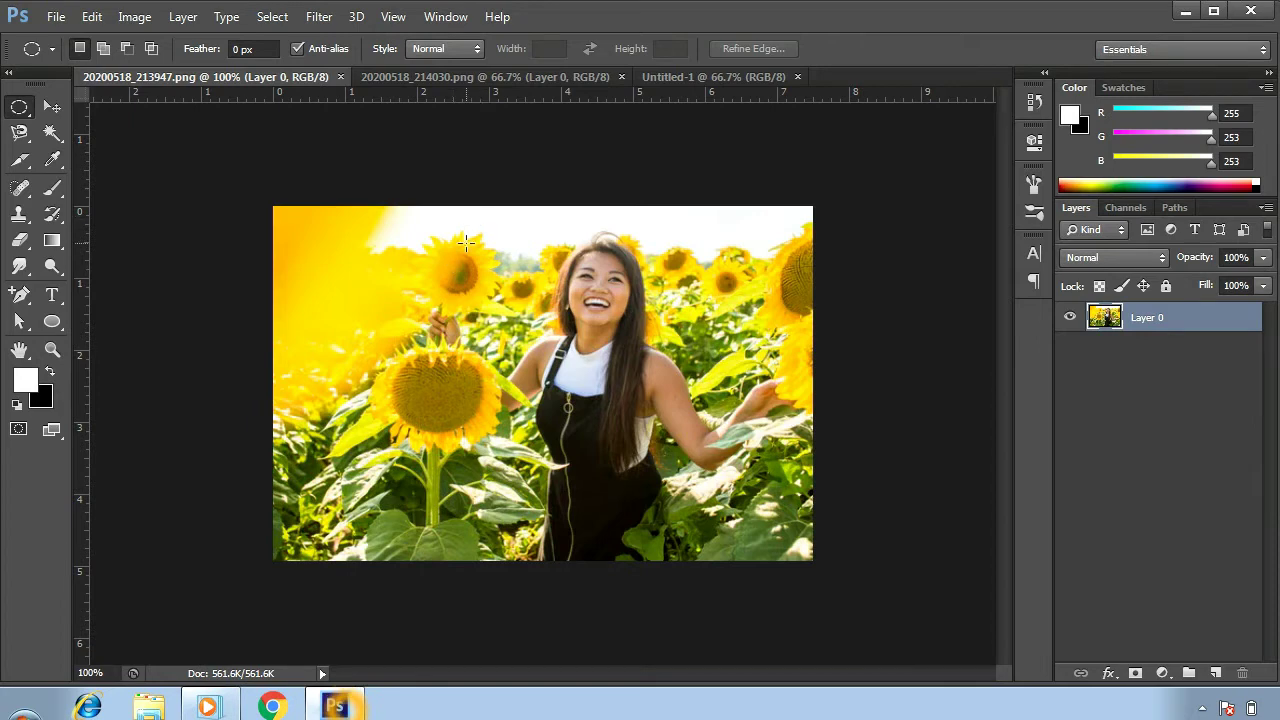
mouse_move(462, 229)
mouse_down()
mouse_move(511, 374)
mouse_move(735, 670)
mouse_up()
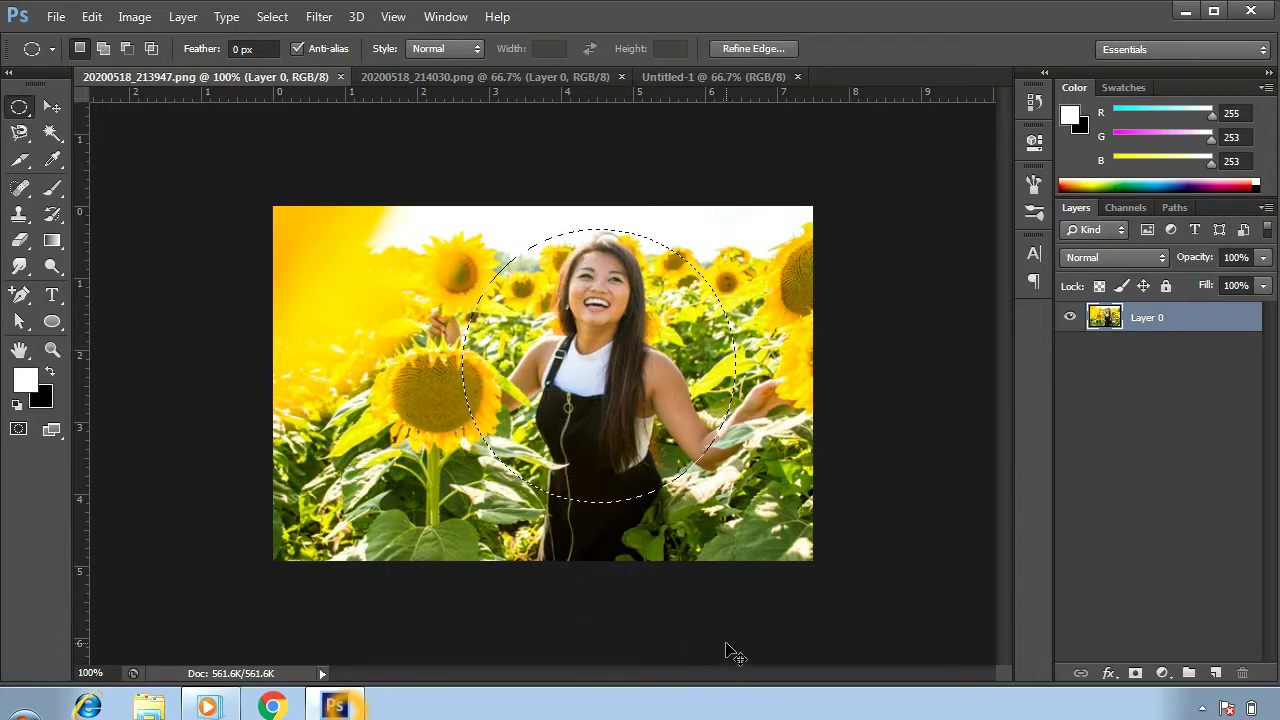
key(ctrl+d)
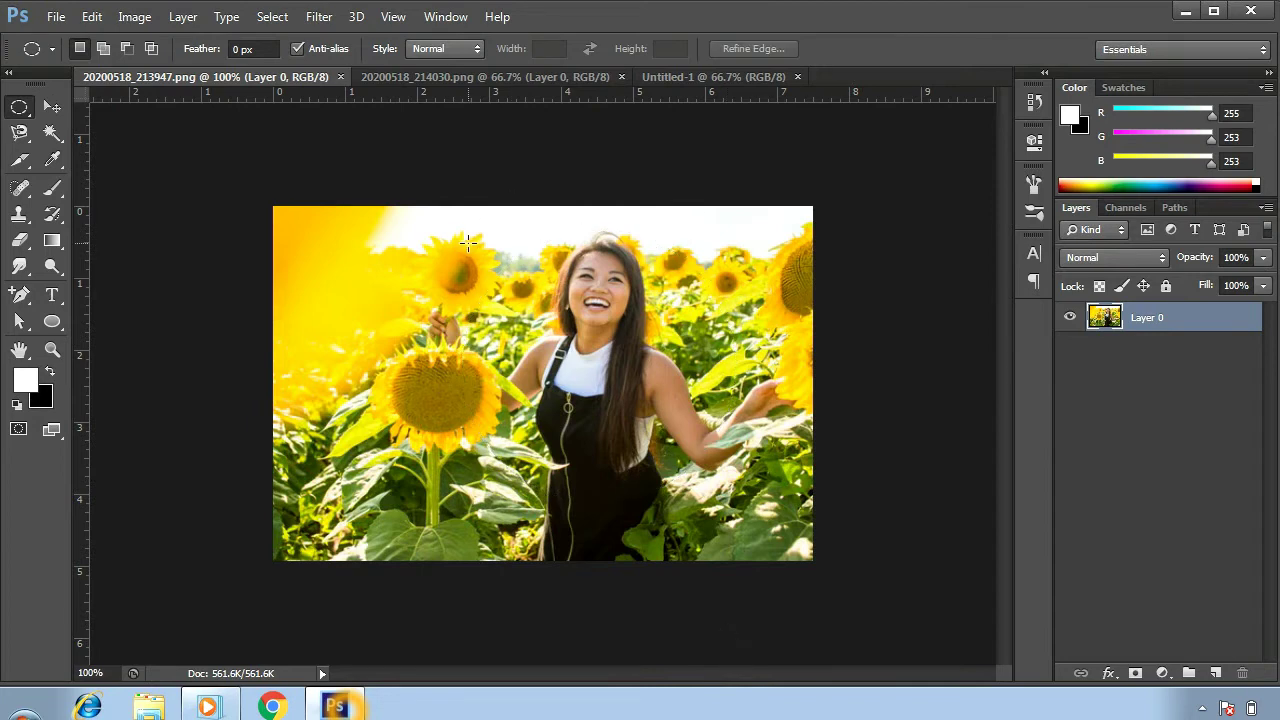
drag(439, 227, 733, 611)
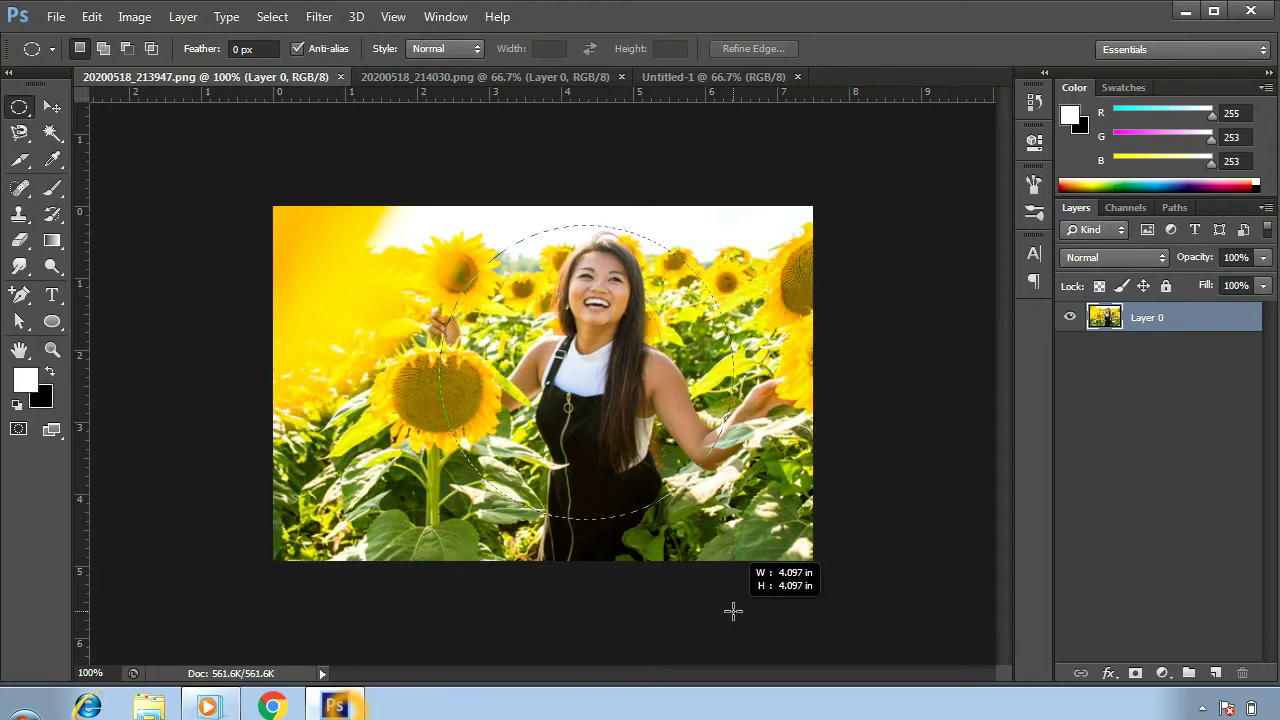
drag(733, 611, 734, 594)
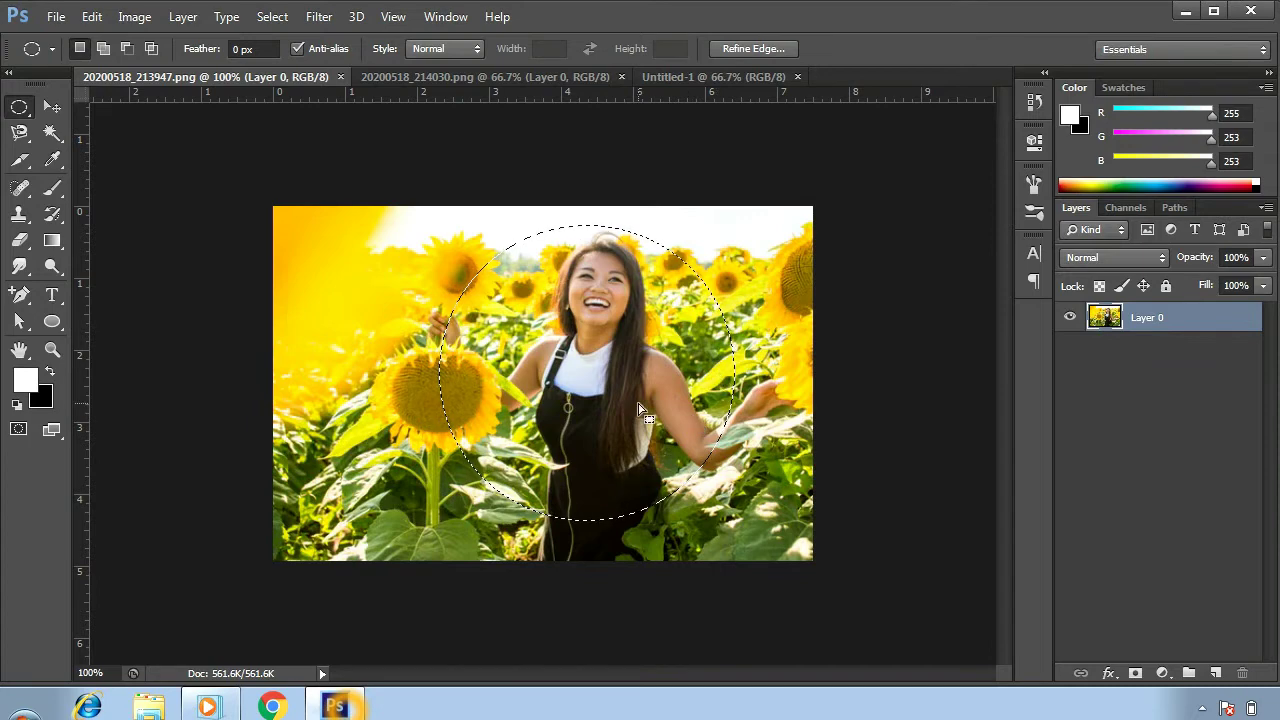
Copy Merged the circular area, then bring up Paste Special on the Untitled-1 canvas.
click(91, 16)
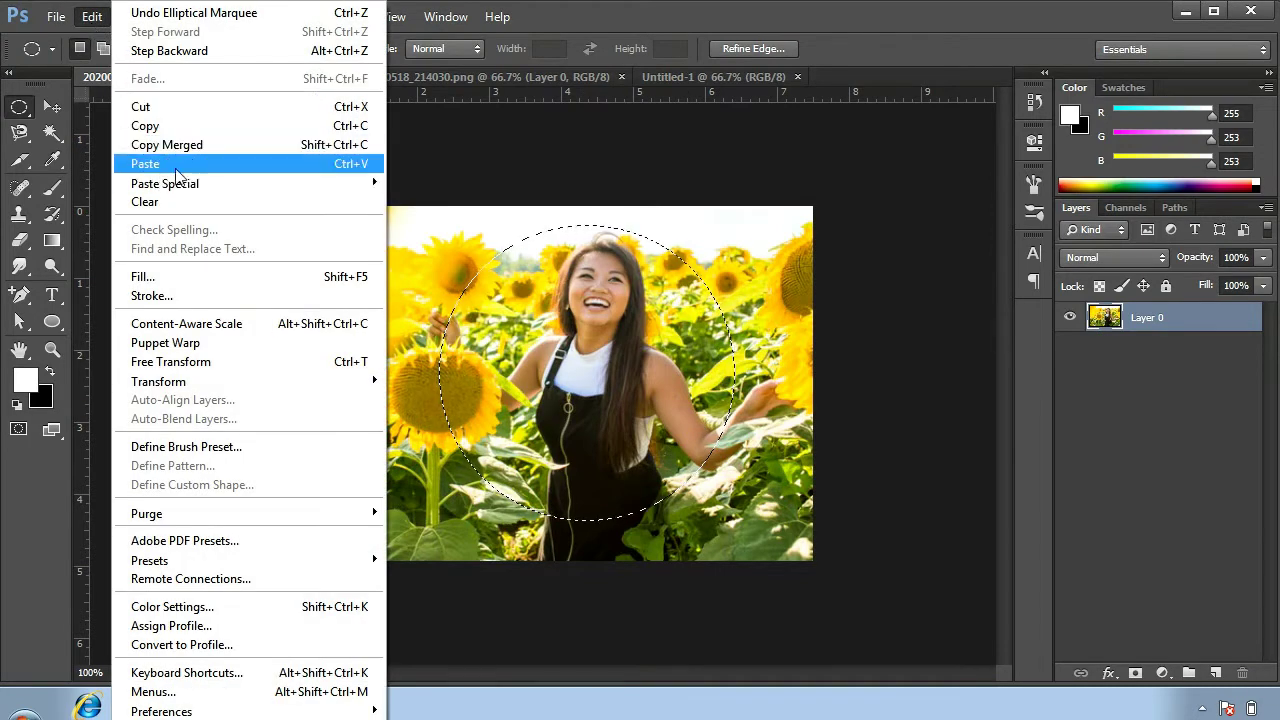
click(218, 155)
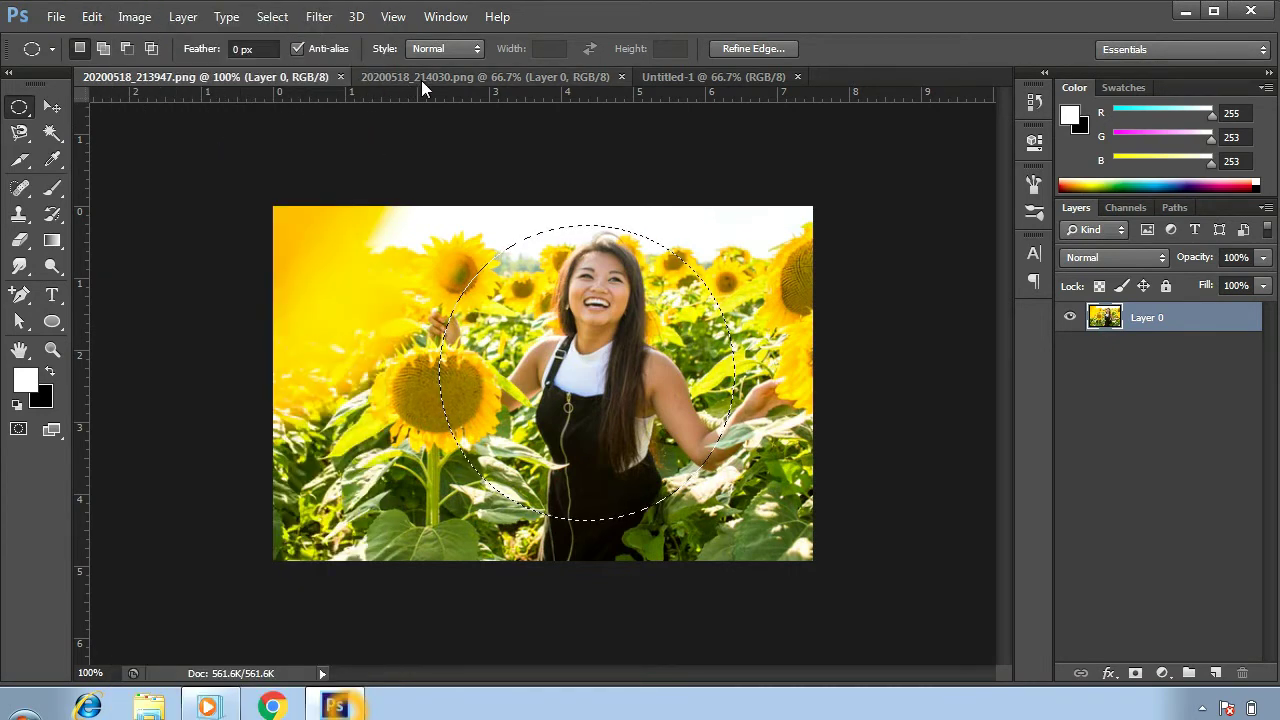
click(655, 79)
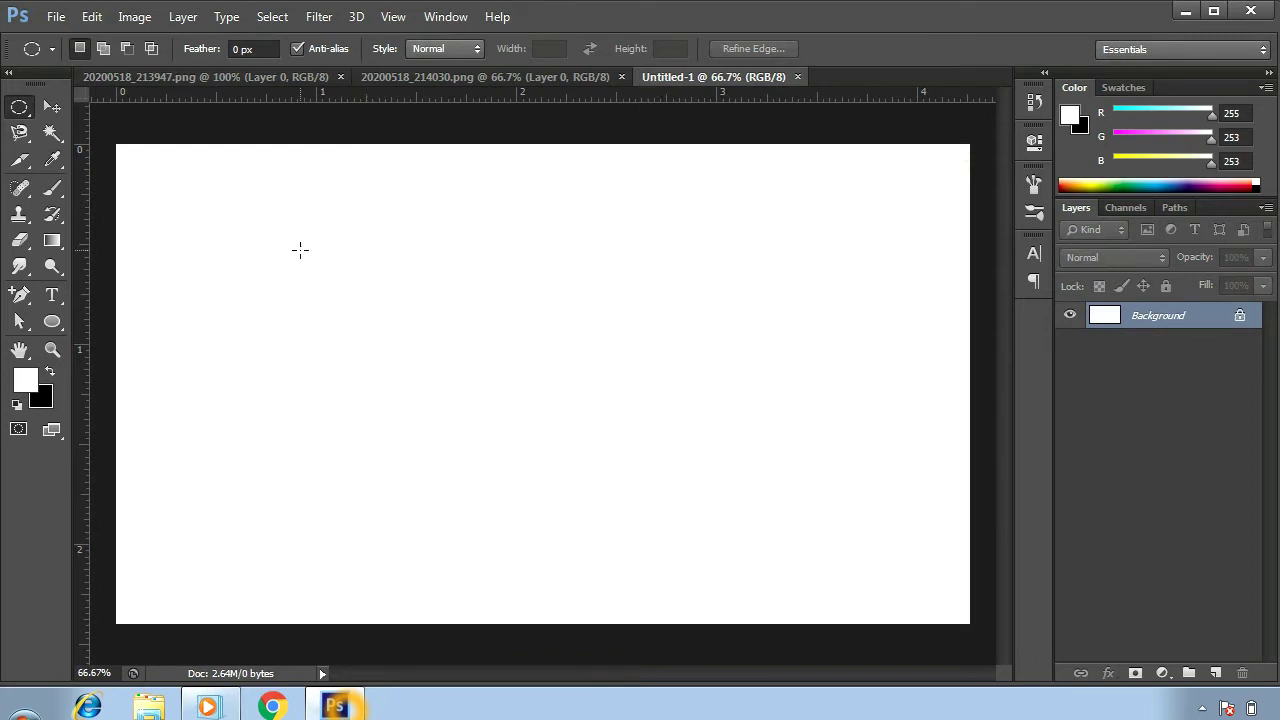
click(91, 16)
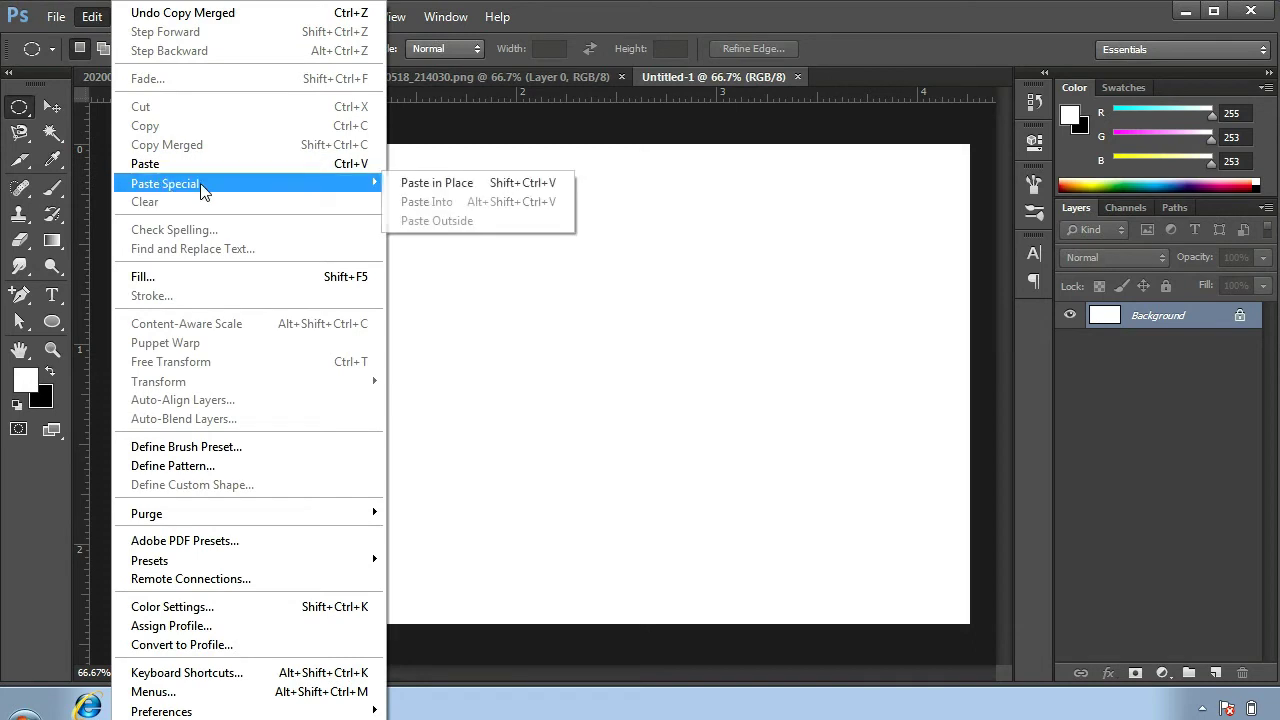
mouse_move(165, 183)
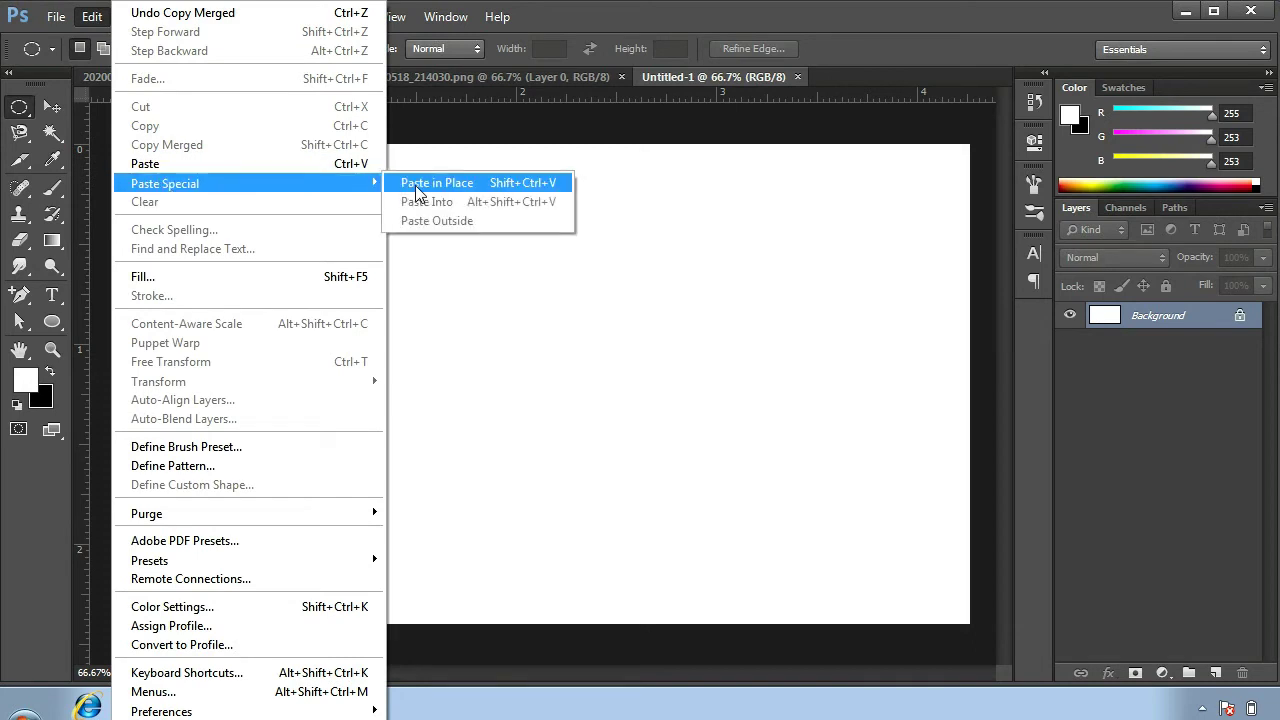
click(417, 183)
Paste the circle in place as Layer 1, scale it to about 119.59%, and move it upper left.
click(48, 103)
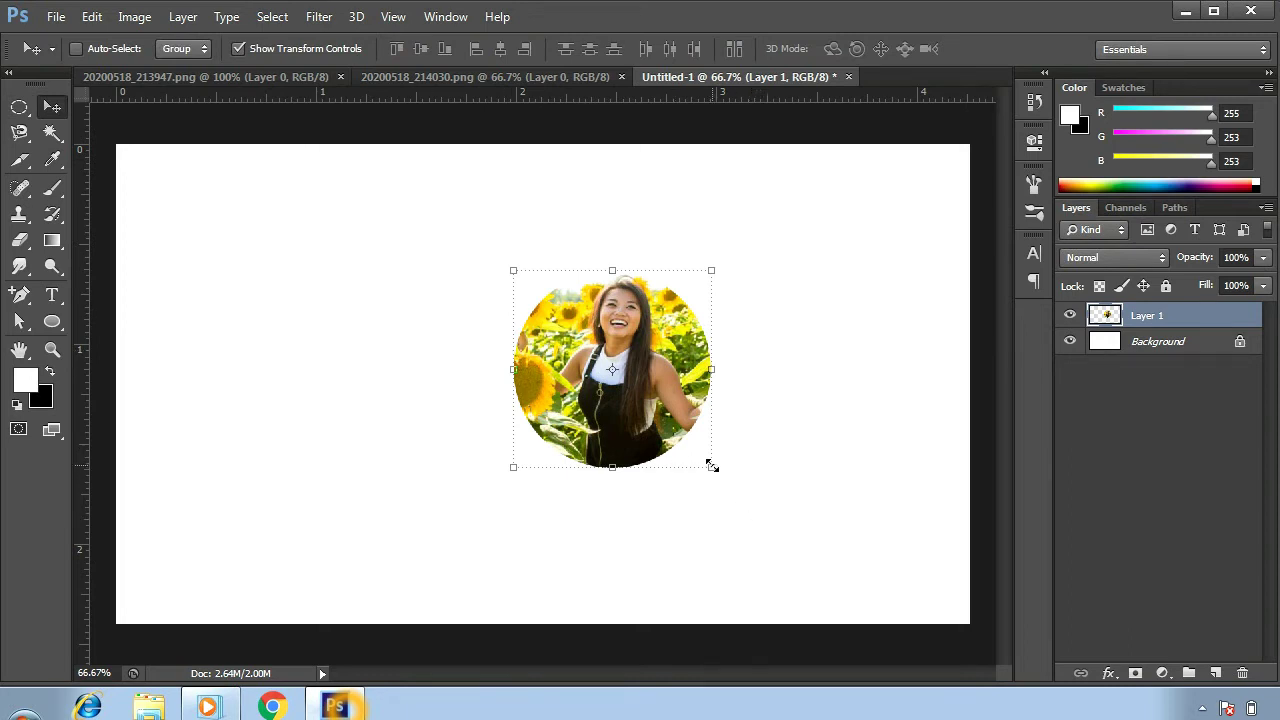
drag(712, 470, 730, 484)
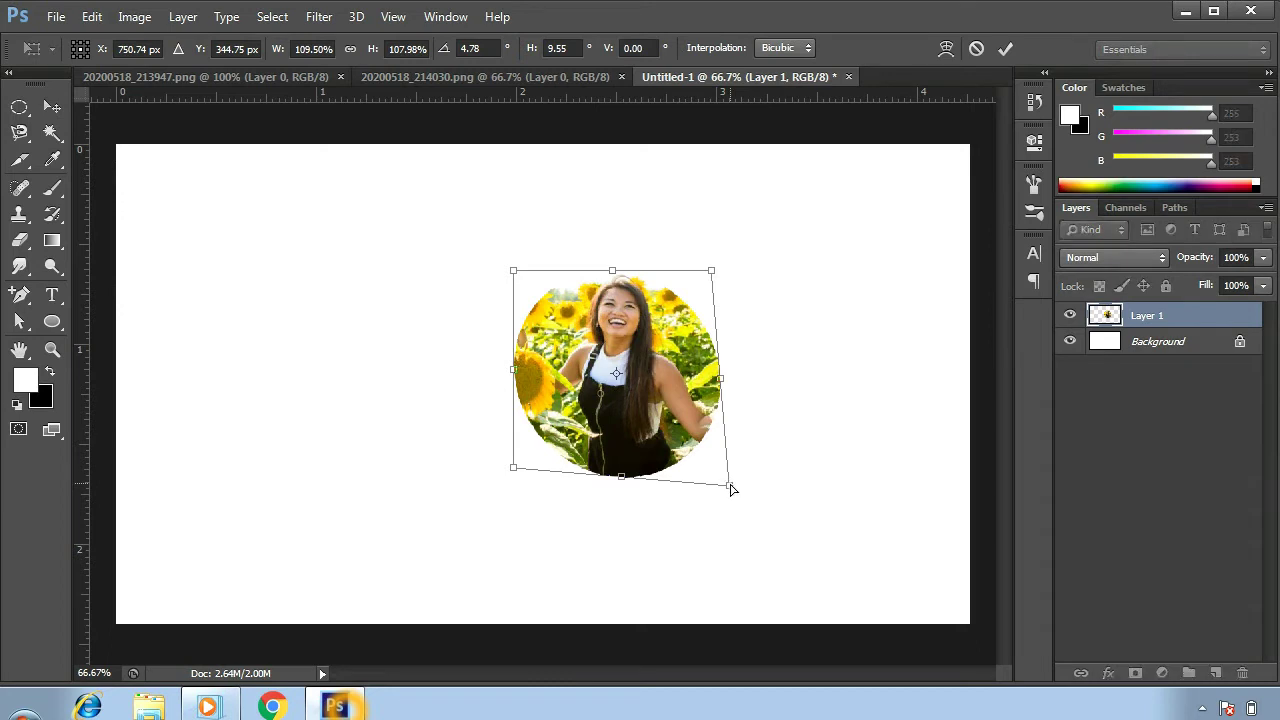
key(ctrl+z)
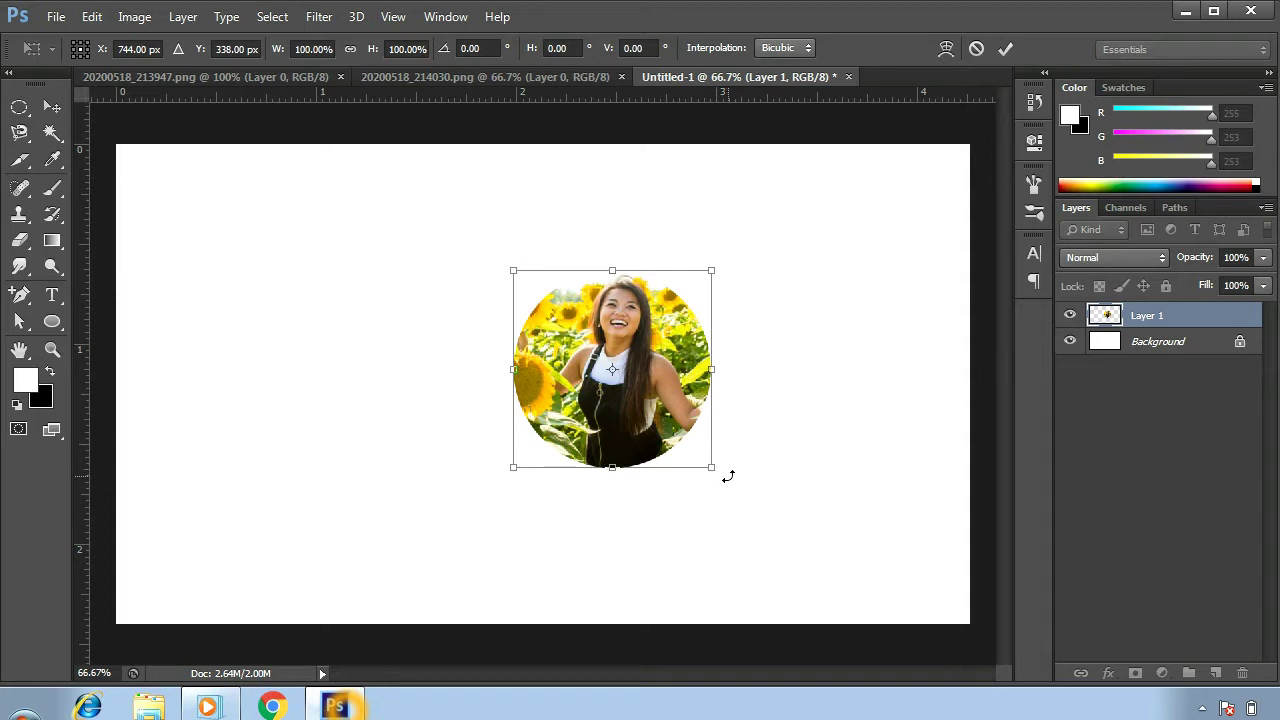
mouse_move(712, 467)
mouse_down()
mouse_move(846, 554)
mouse_move(731, 523)
mouse_up()
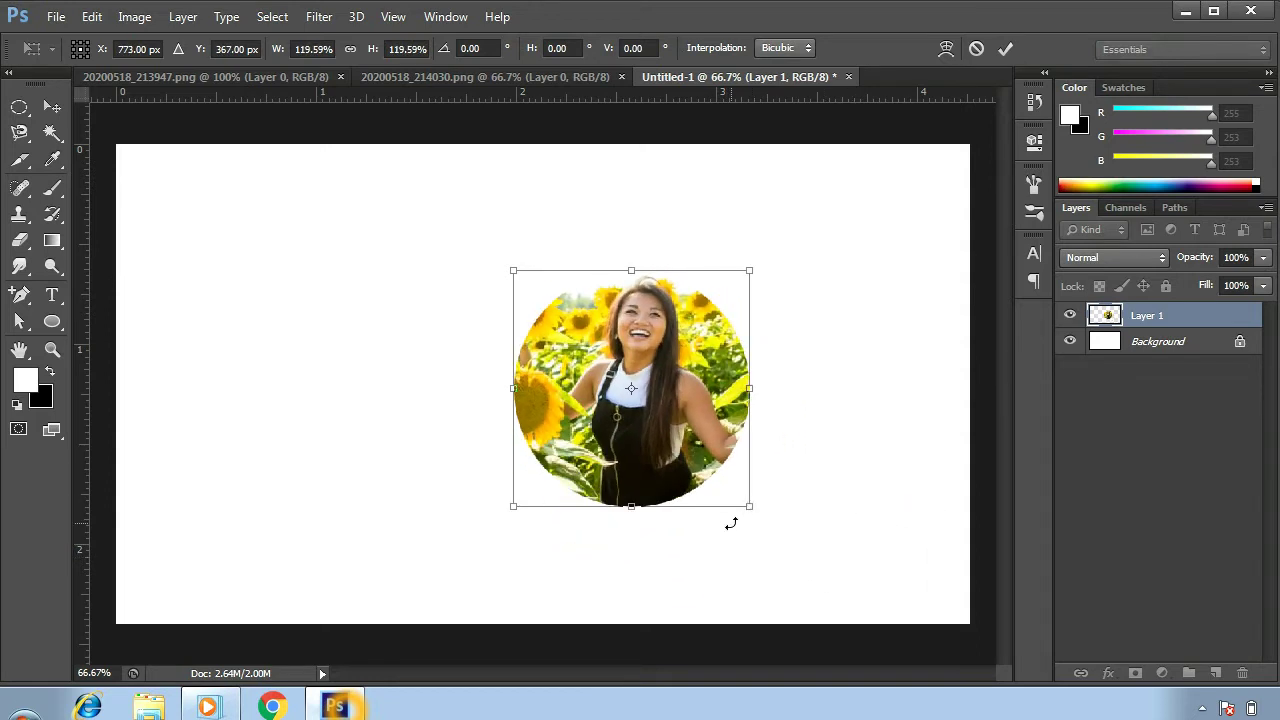
click(53, 106)
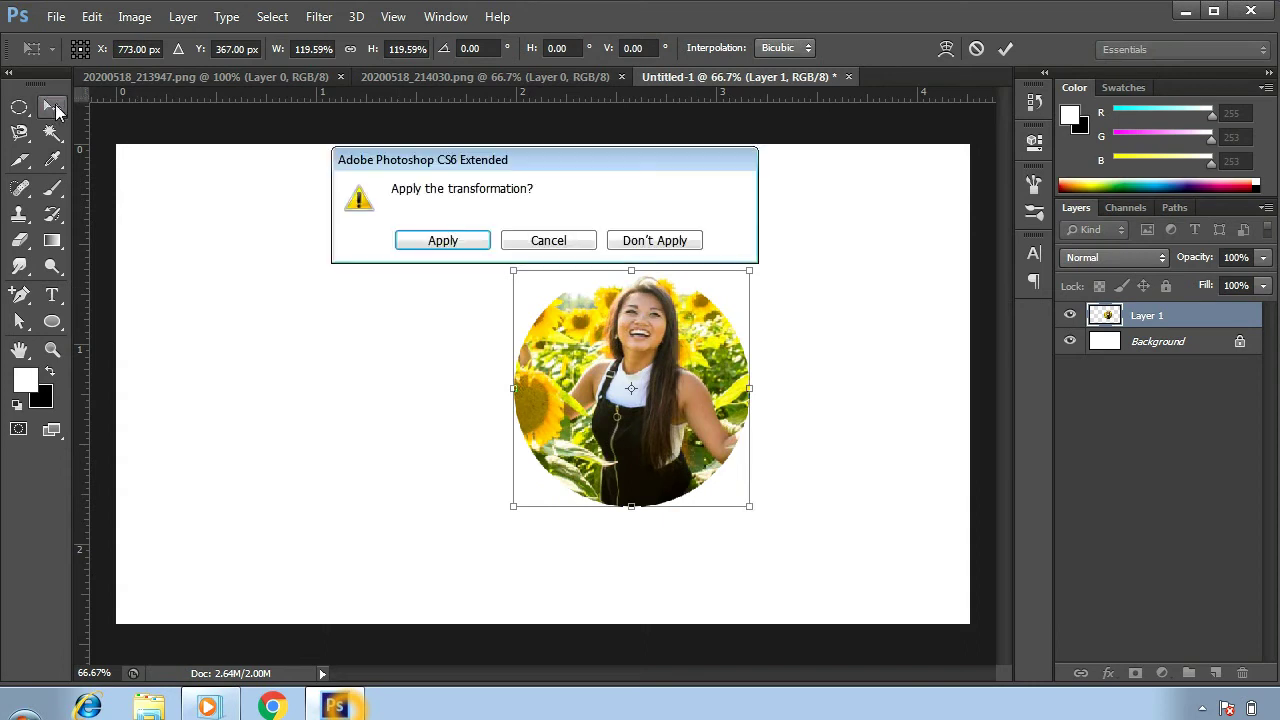
click(443, 240)
drag(675, 355, 348, 268)
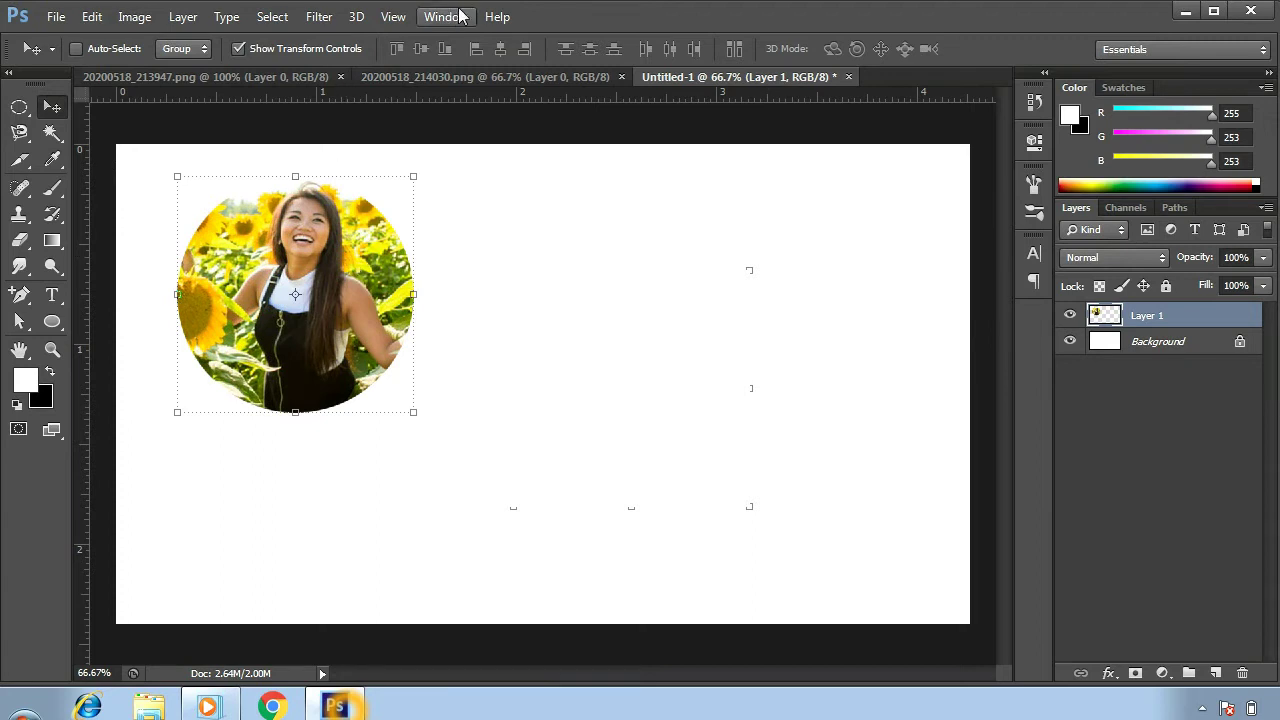
Give Layer 1 a 2 px black Stroke layer style positioned outside.
right_click(1133, 318)
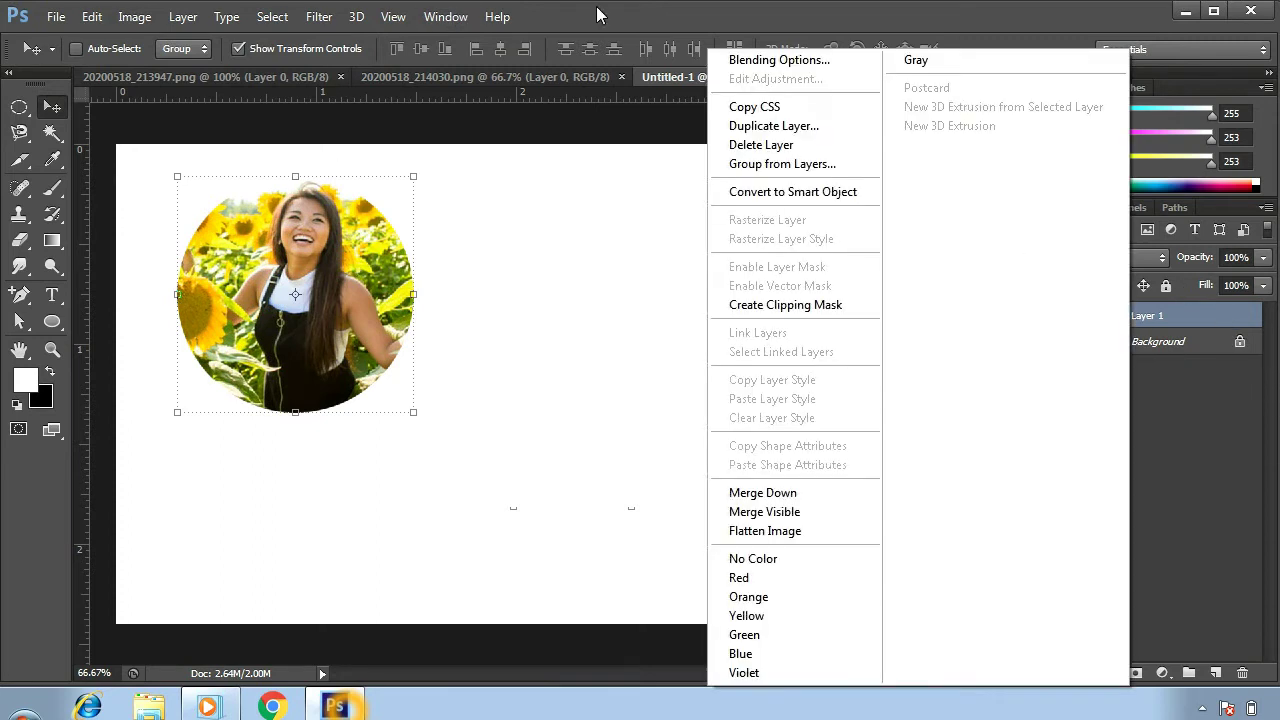
click(728, 58)
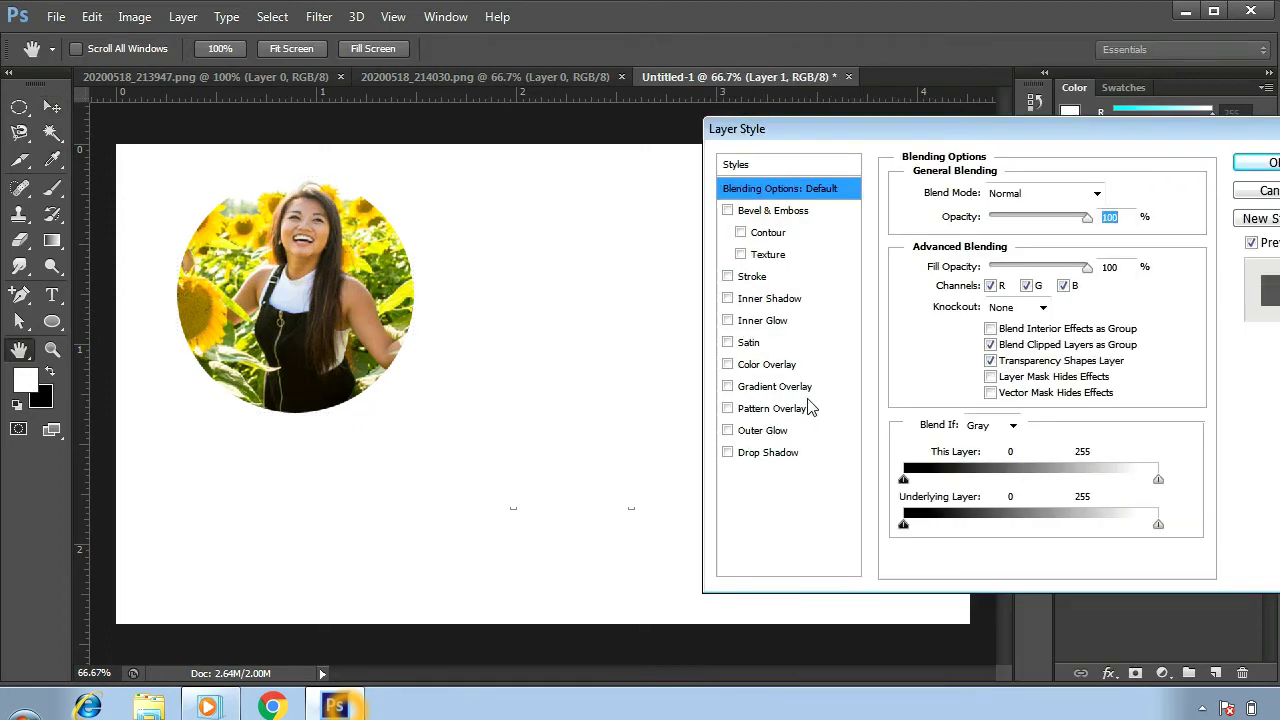
click(752, 277)
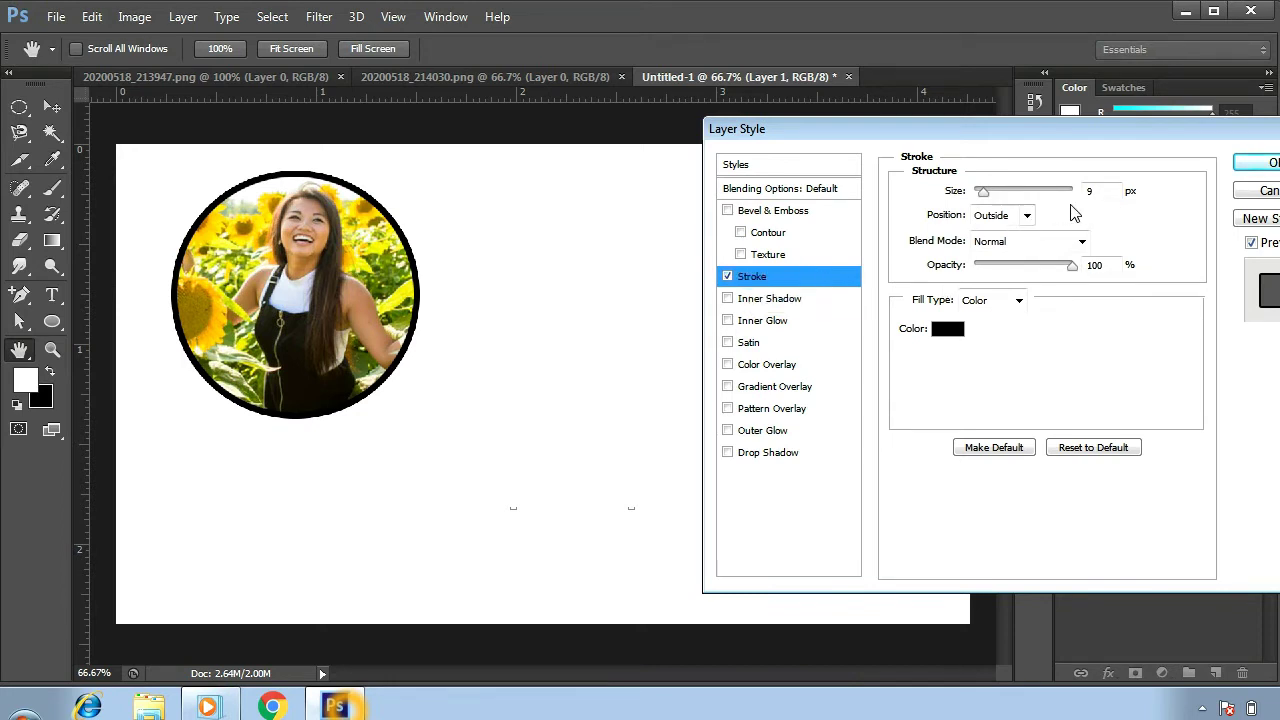
drag(985, 196, 979, 205)
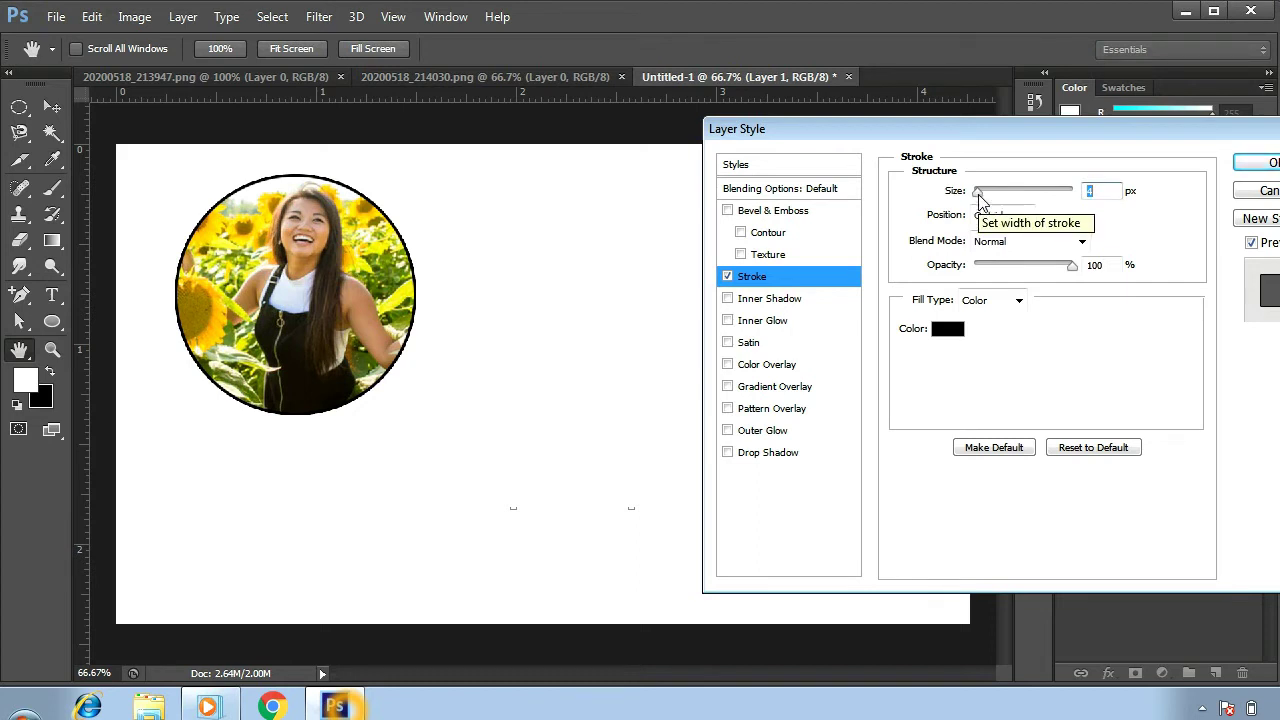
drag(978, 198, 969, 196)
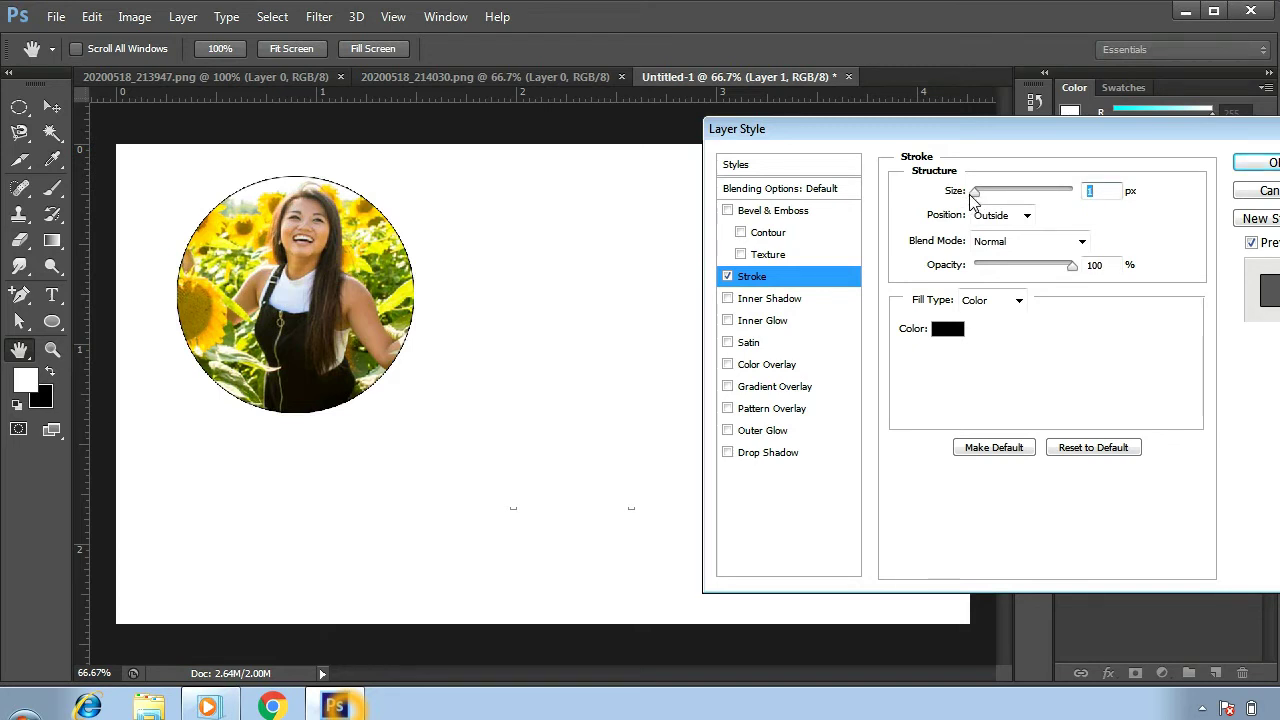
drag(969, 196, 978, 198)
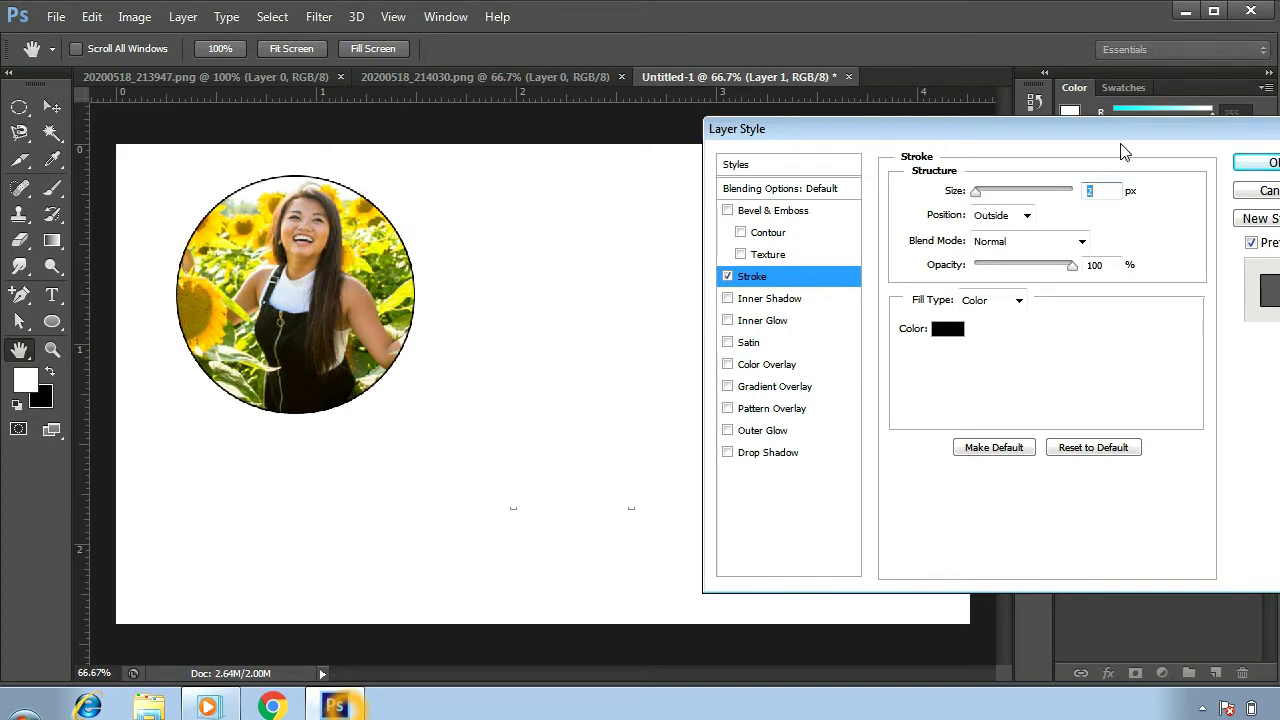
click(1258, 166)
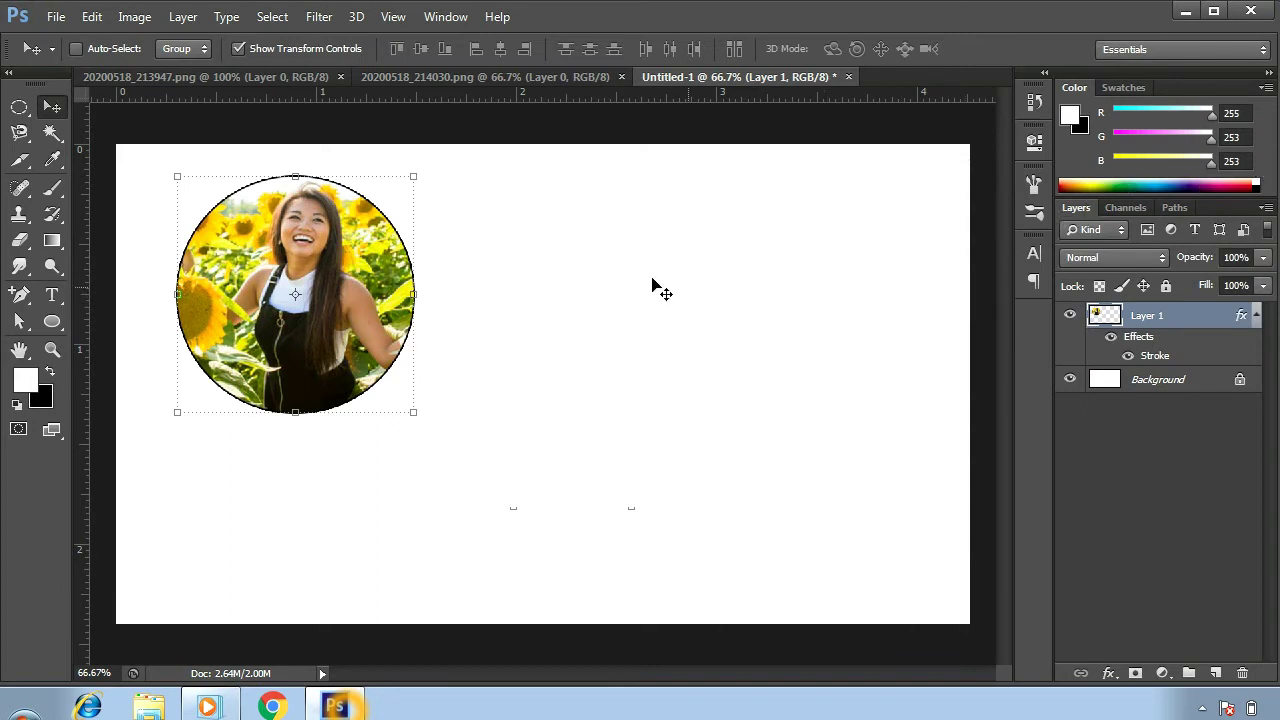
In 20200518_214030.png, select a circle around the backpack woman and Copy Merged it.
click(455, 76)
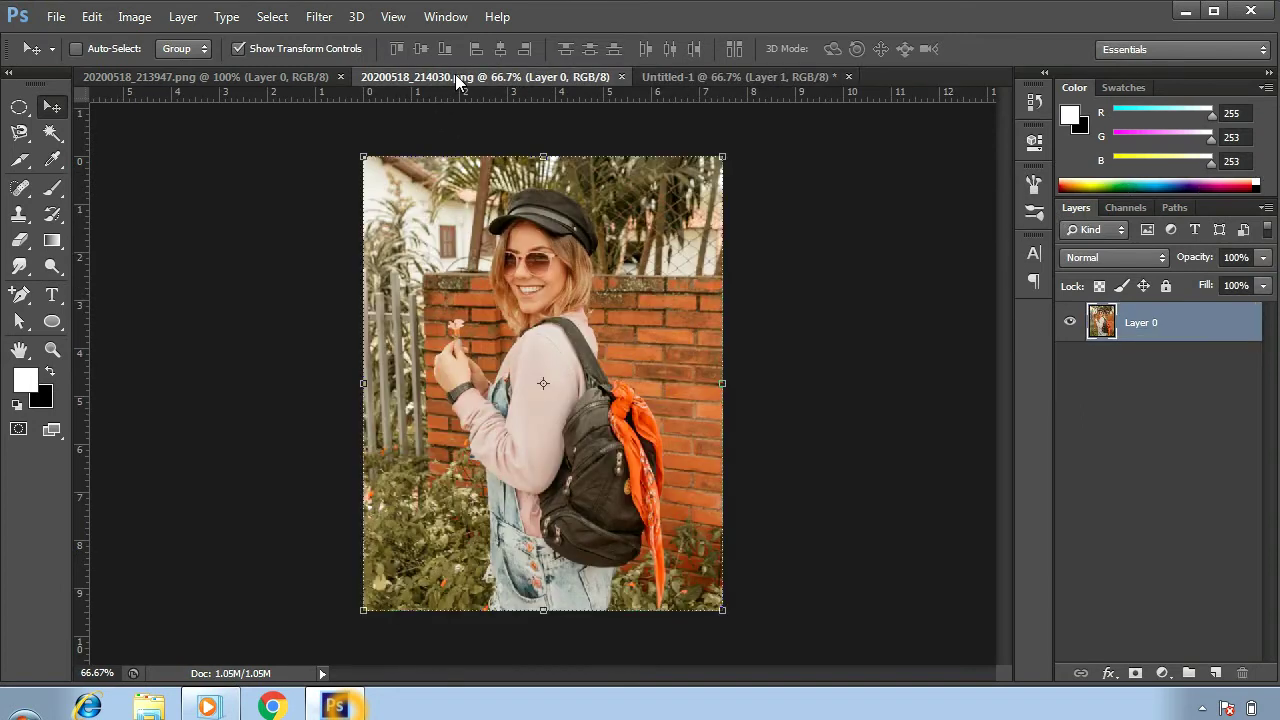
click(17, 108)
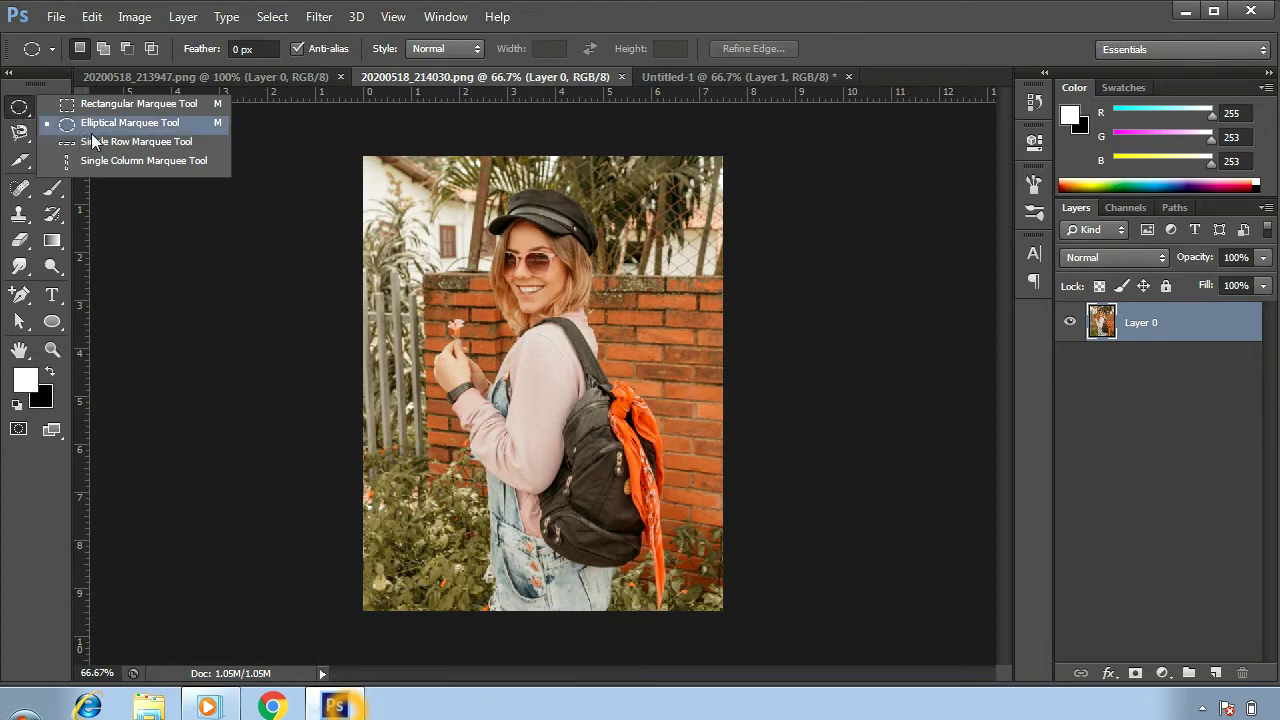
click(130, 124)
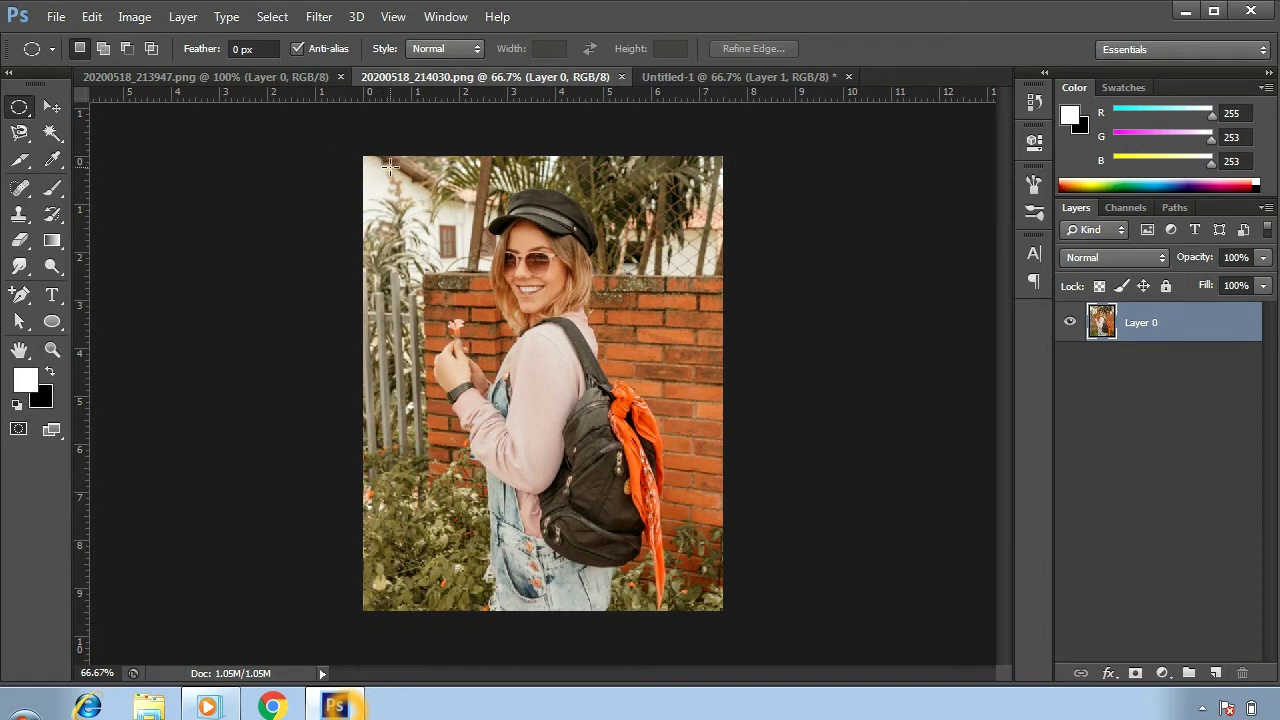
drag(374, 170, 592, 551)
drag(623, 591, 680, 662)
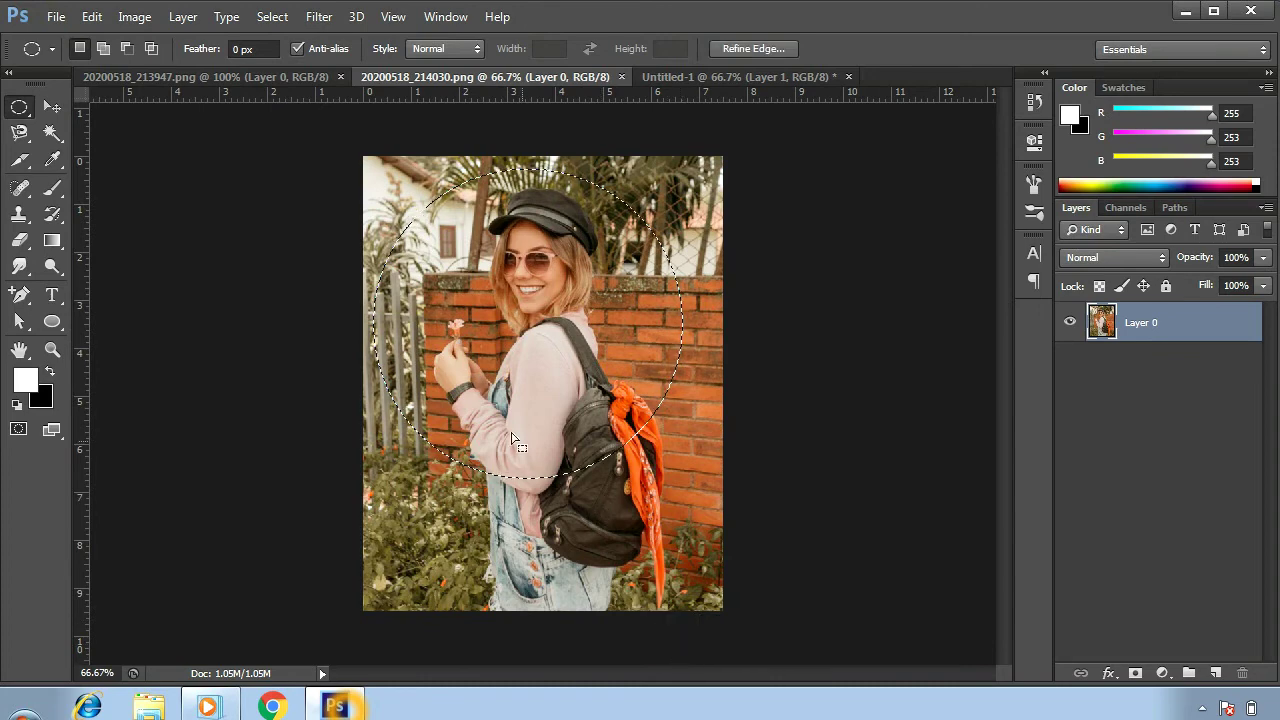
click(85, 18)
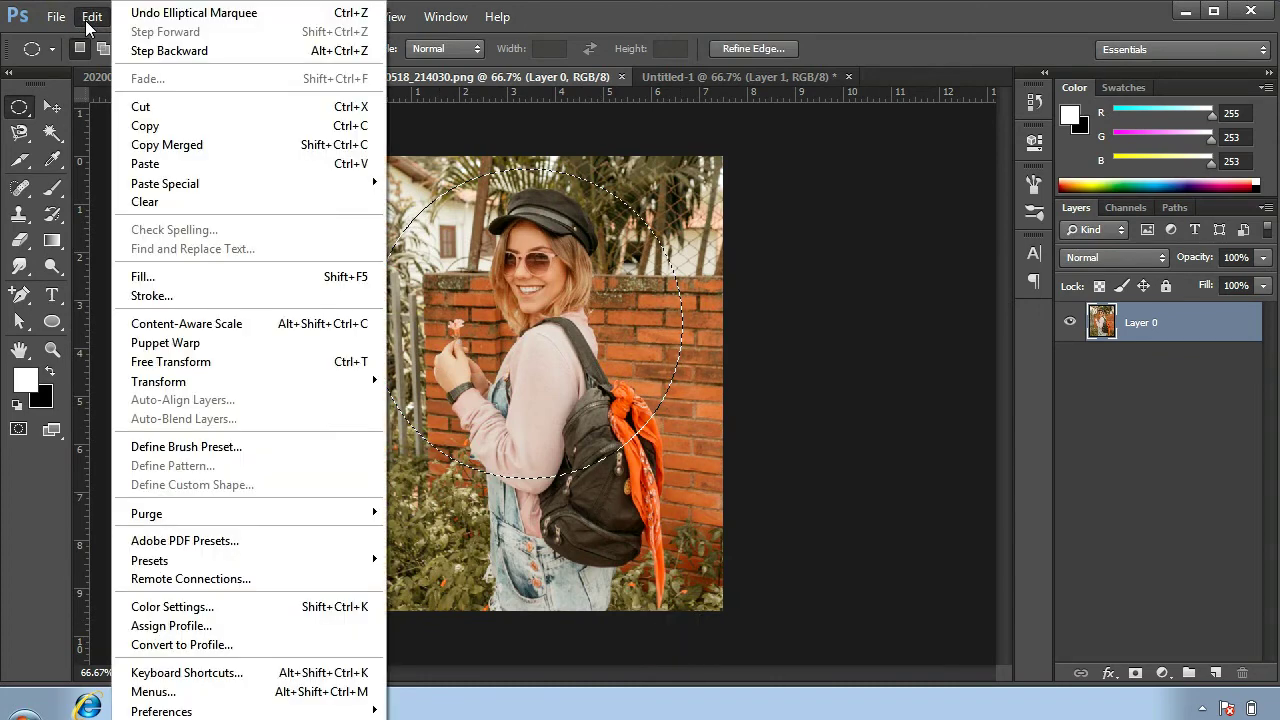
click(183, 146)
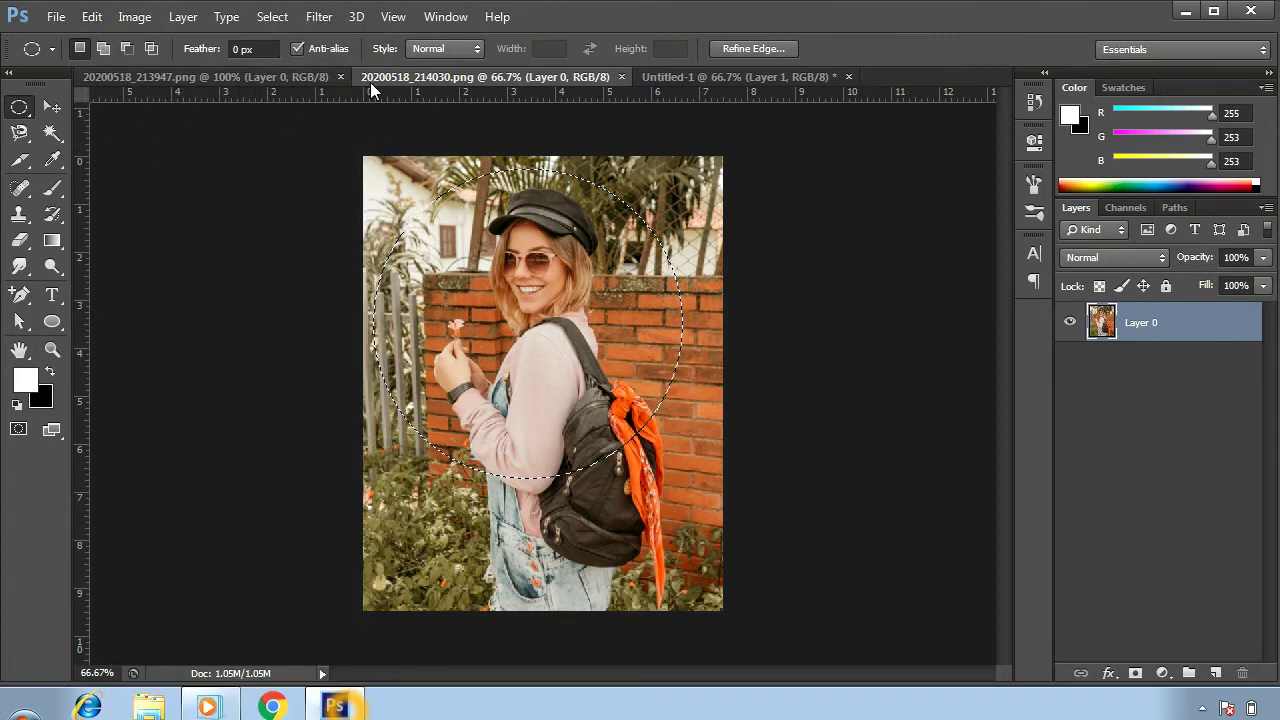
Paste the backpack circle in place on Untitled-1 as Layer 2 and move it right of the sunflower circle.
click(741, 76)
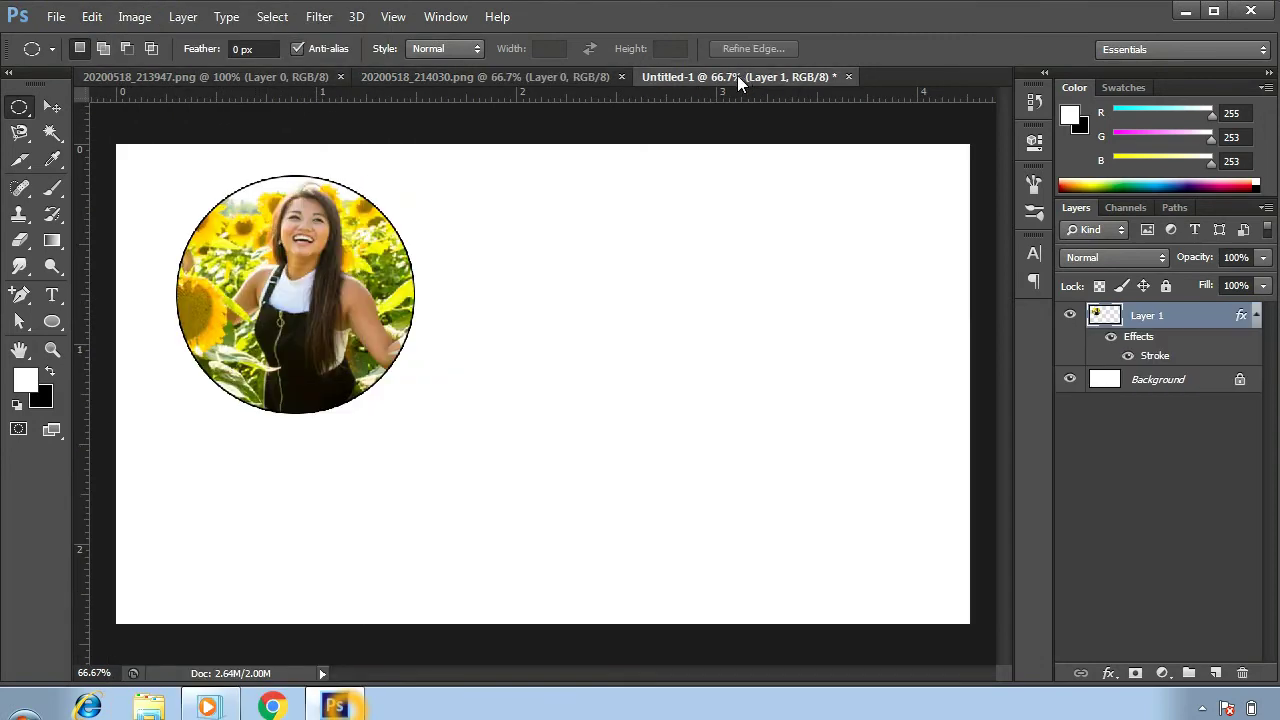
click(91, 17)
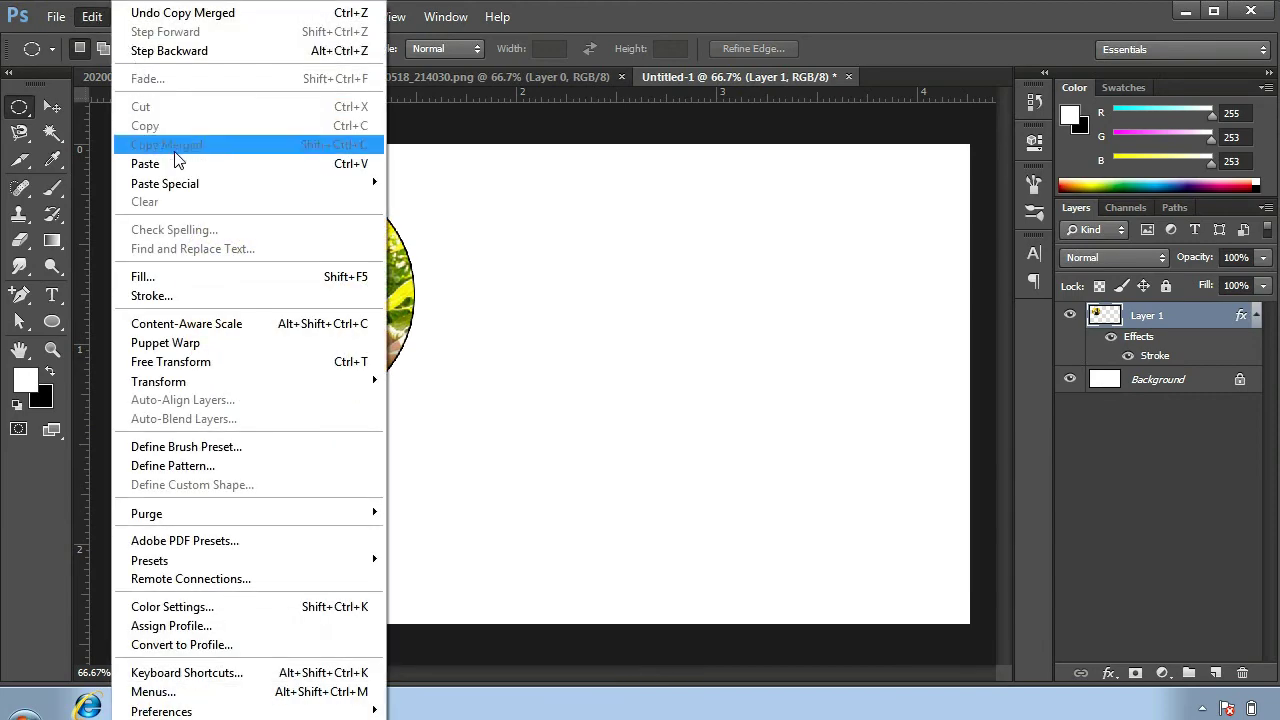
mouse_move(165, 183)
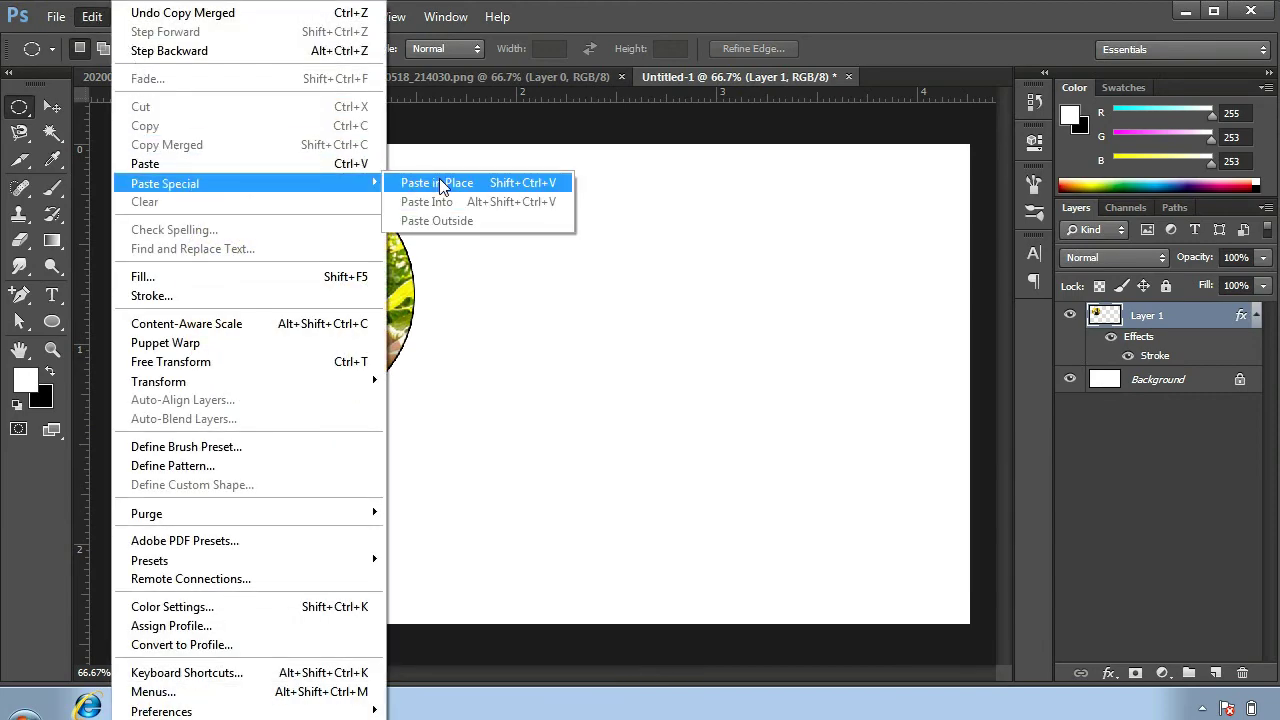
click(437, 182)
click(52, 107)
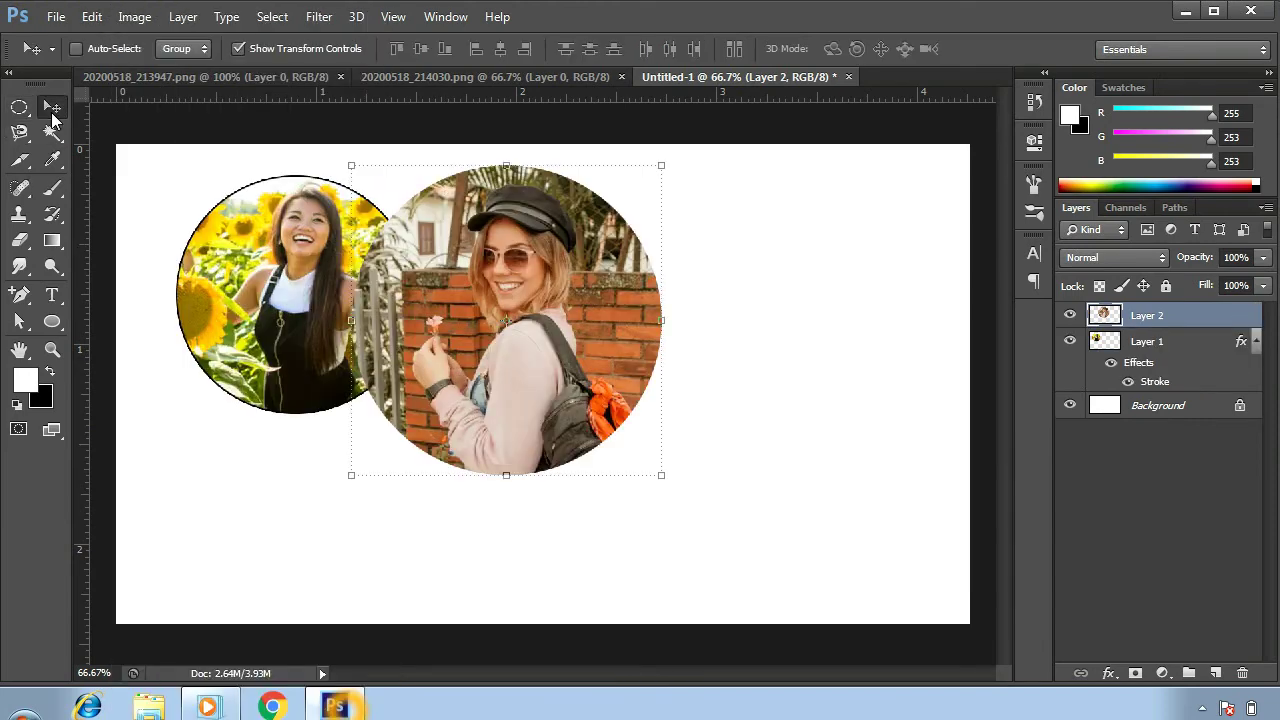
mouse_move(462, 313)
mouse_down()
mouse_move(587, 337)
mouse_move(617, 325)
mouse_up()
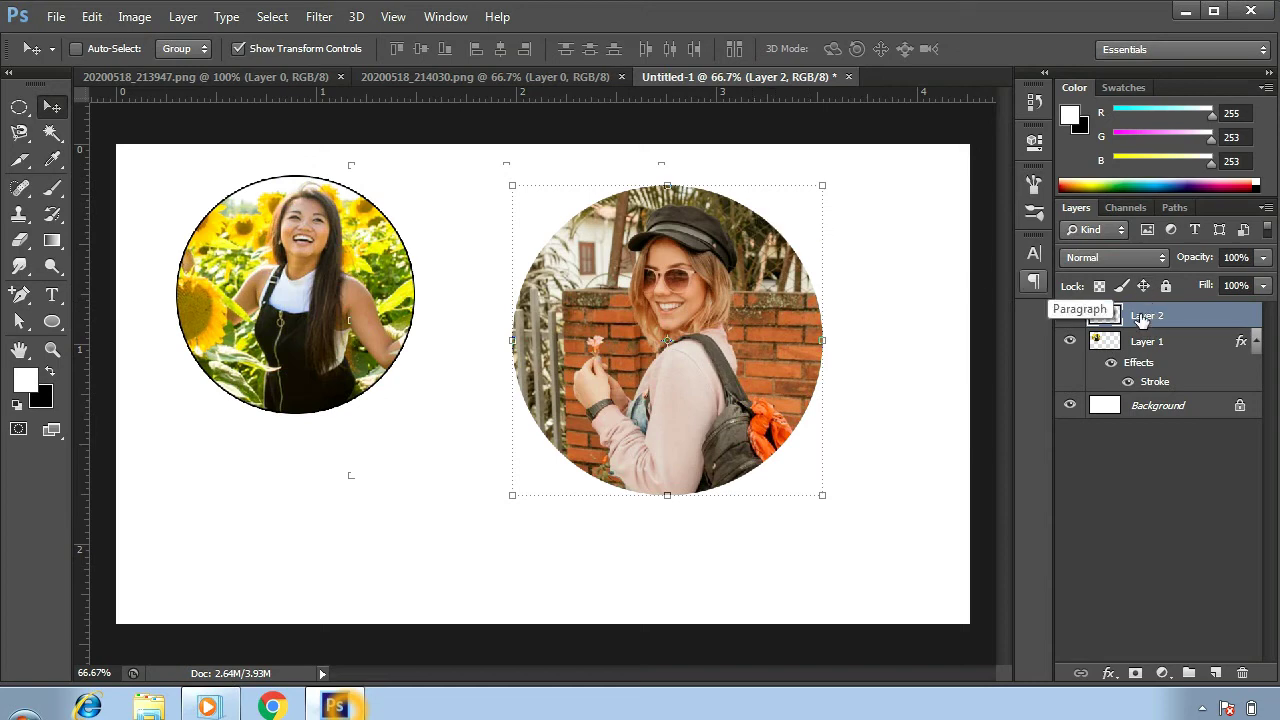
right_click(1141, 318)
click(850, 66)
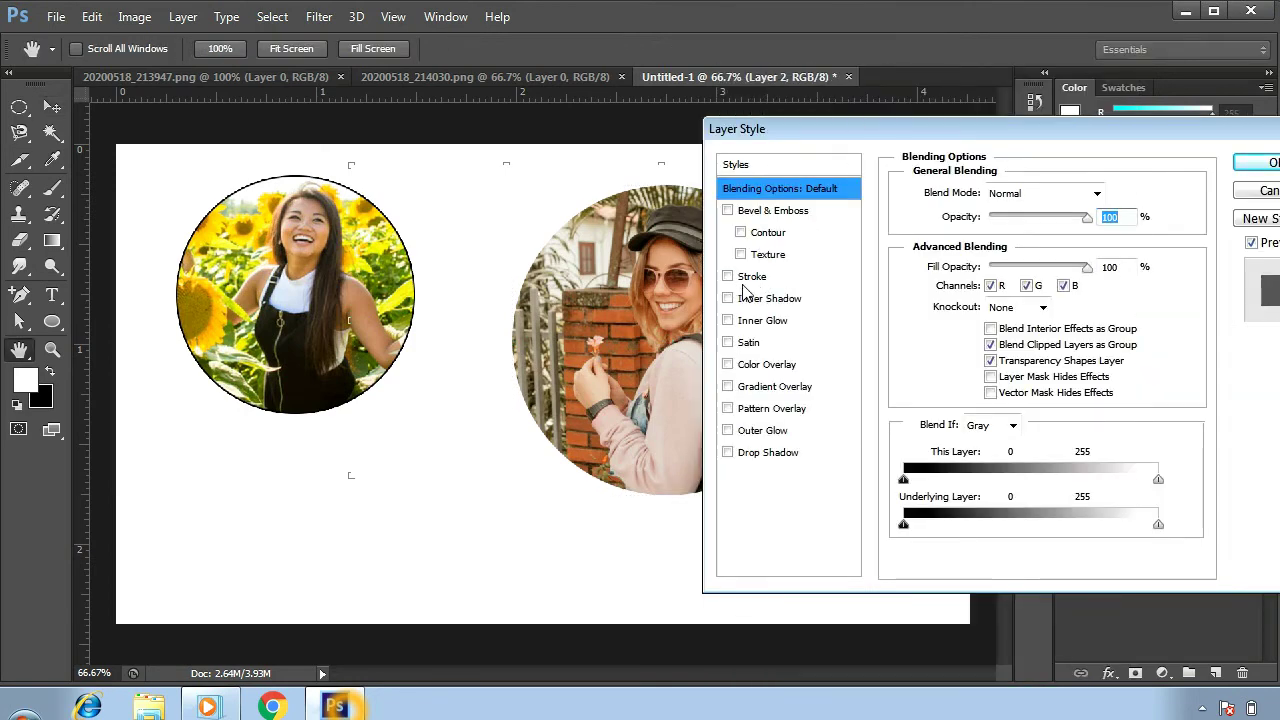
click(751, 277)
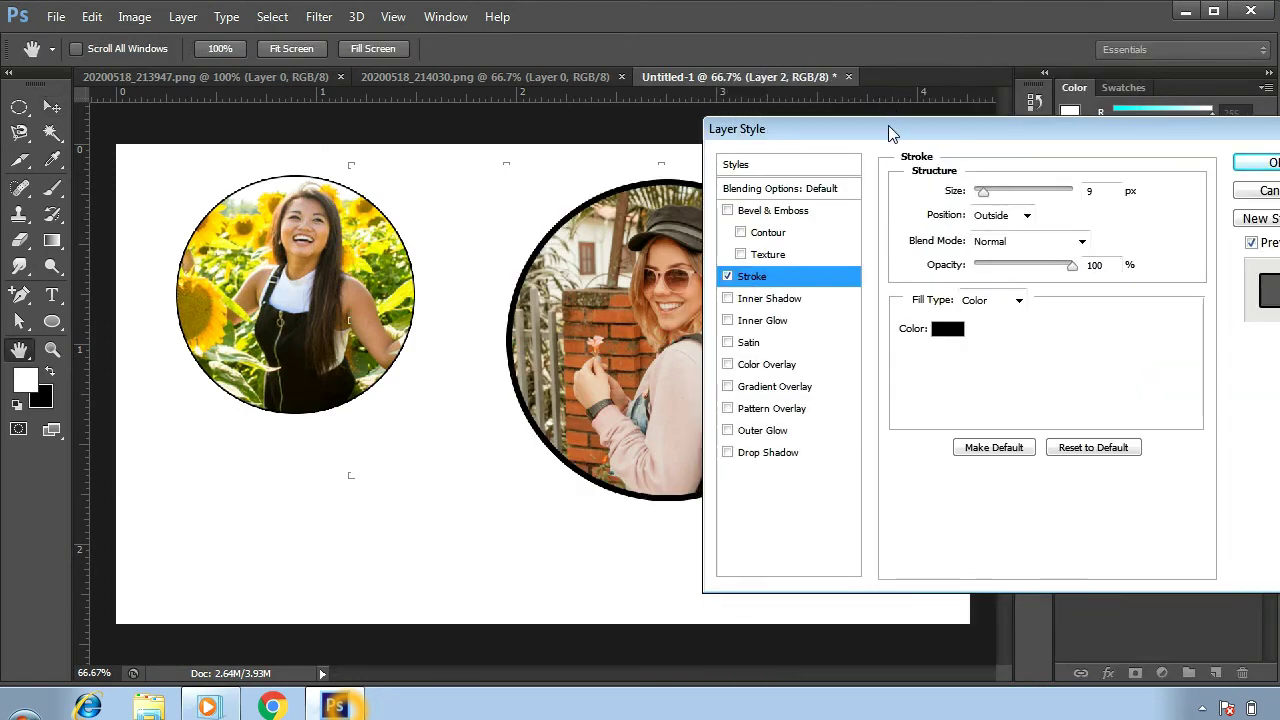
mouse_move(888, 125)
mouse_down()
mouse_move(971, 45)
mouse_move(892, 45)
mouse_up()
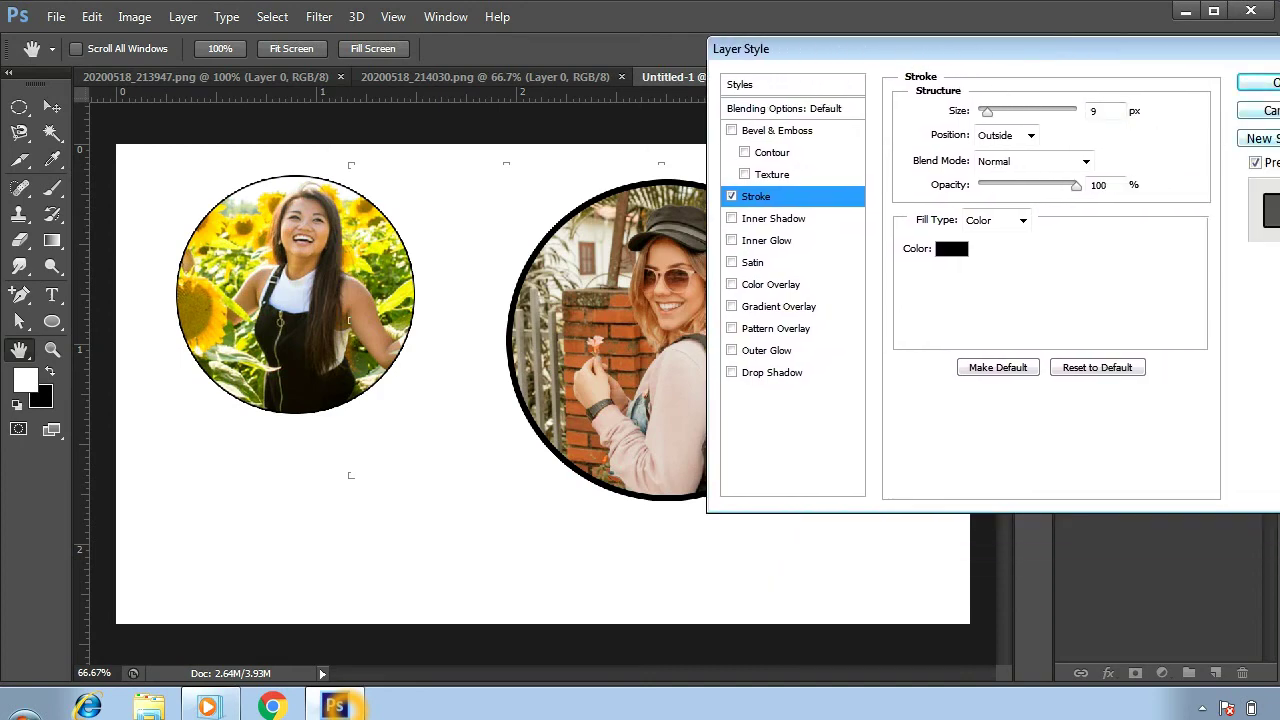